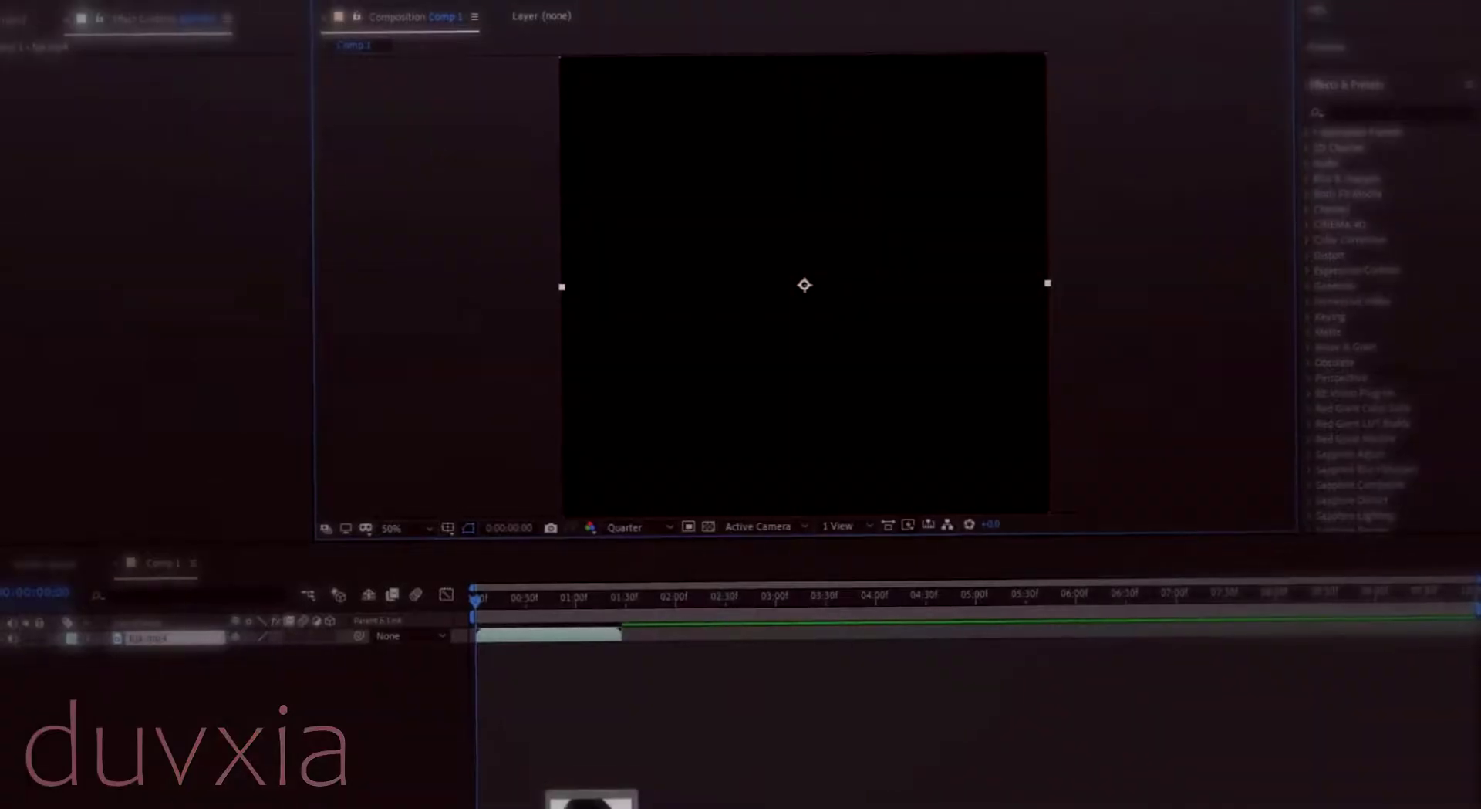
Drag the bandicam JPG face drawing into Comp 1, above the existing video layer.
{"action": "mouse_move", "coordinate": [625, 613]}
{"action": "left_mouse_down"}
{"action": "mouse_move", "coordinate": [549, 625]}
{"action": "mouse_move", "coordinate": [442, 609]}
{"action": "left_mouse_up"}
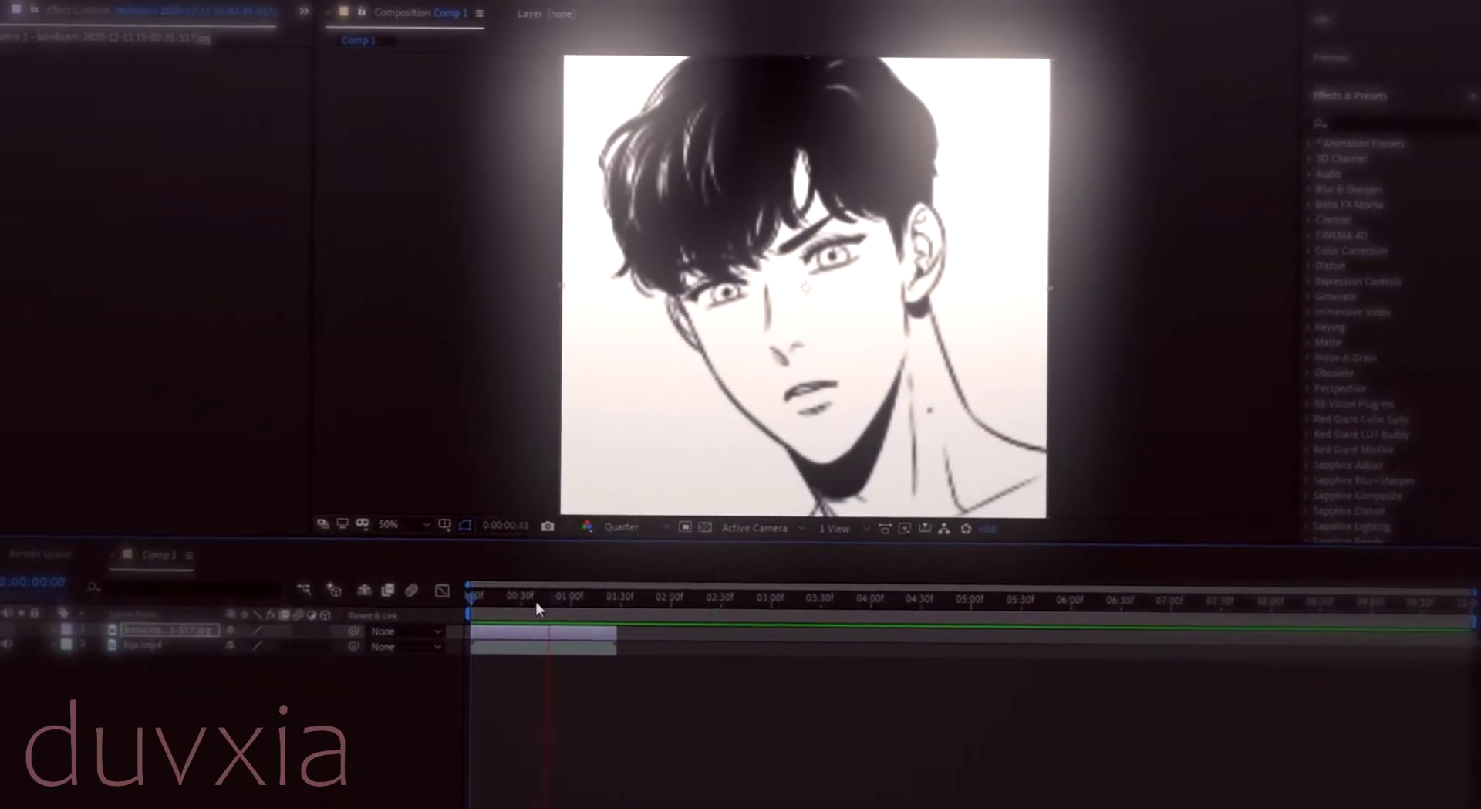
Set the composition viewer's preview resolution to Full.
{"action": "scroll", "coordinate": [587, 617], "scroll_direction": "up", "scroll_amount": 4}
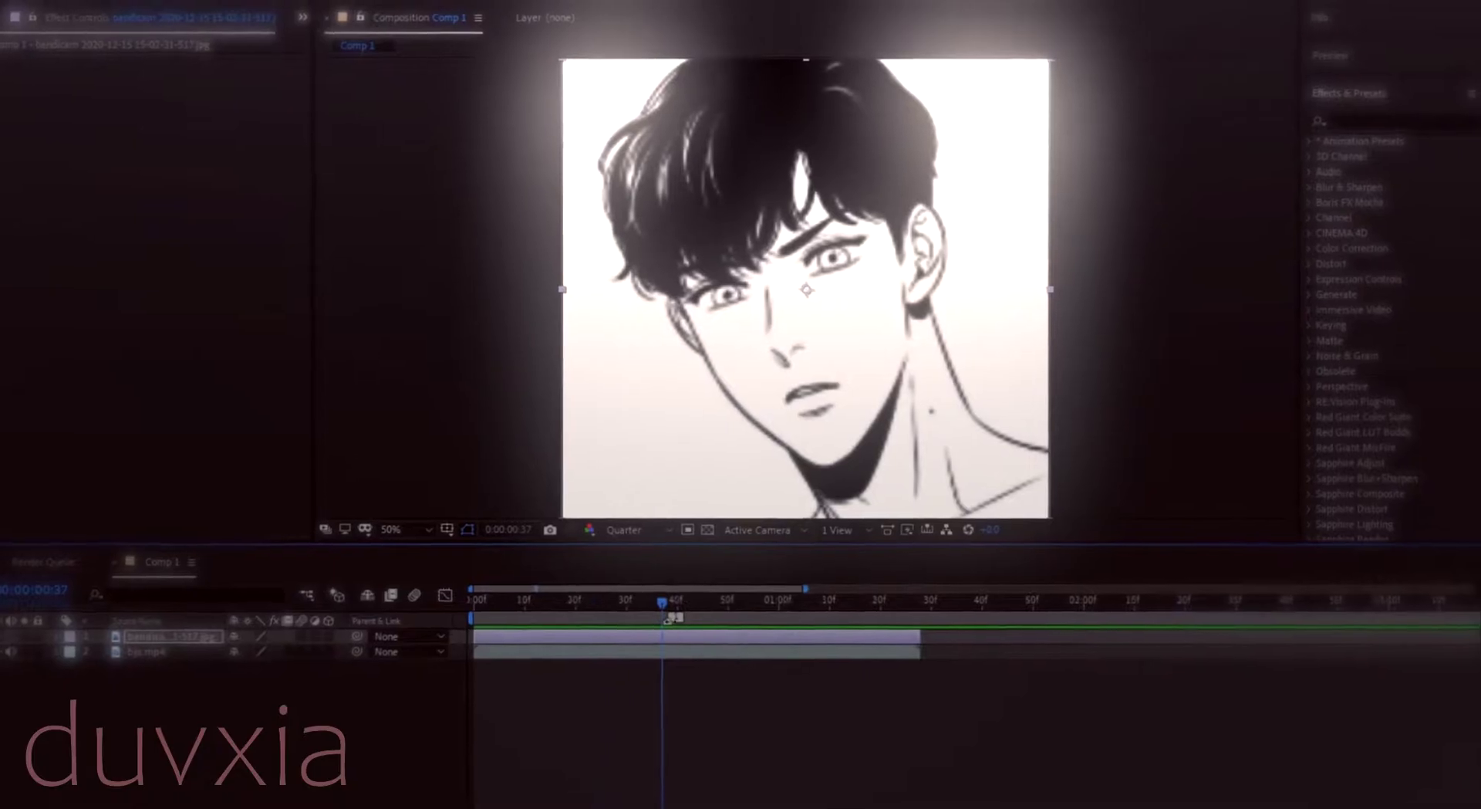
{"action": "left_click", "coordinate": [644, 529]}
{"action": "left_click", "coordinate": [644, 483]}
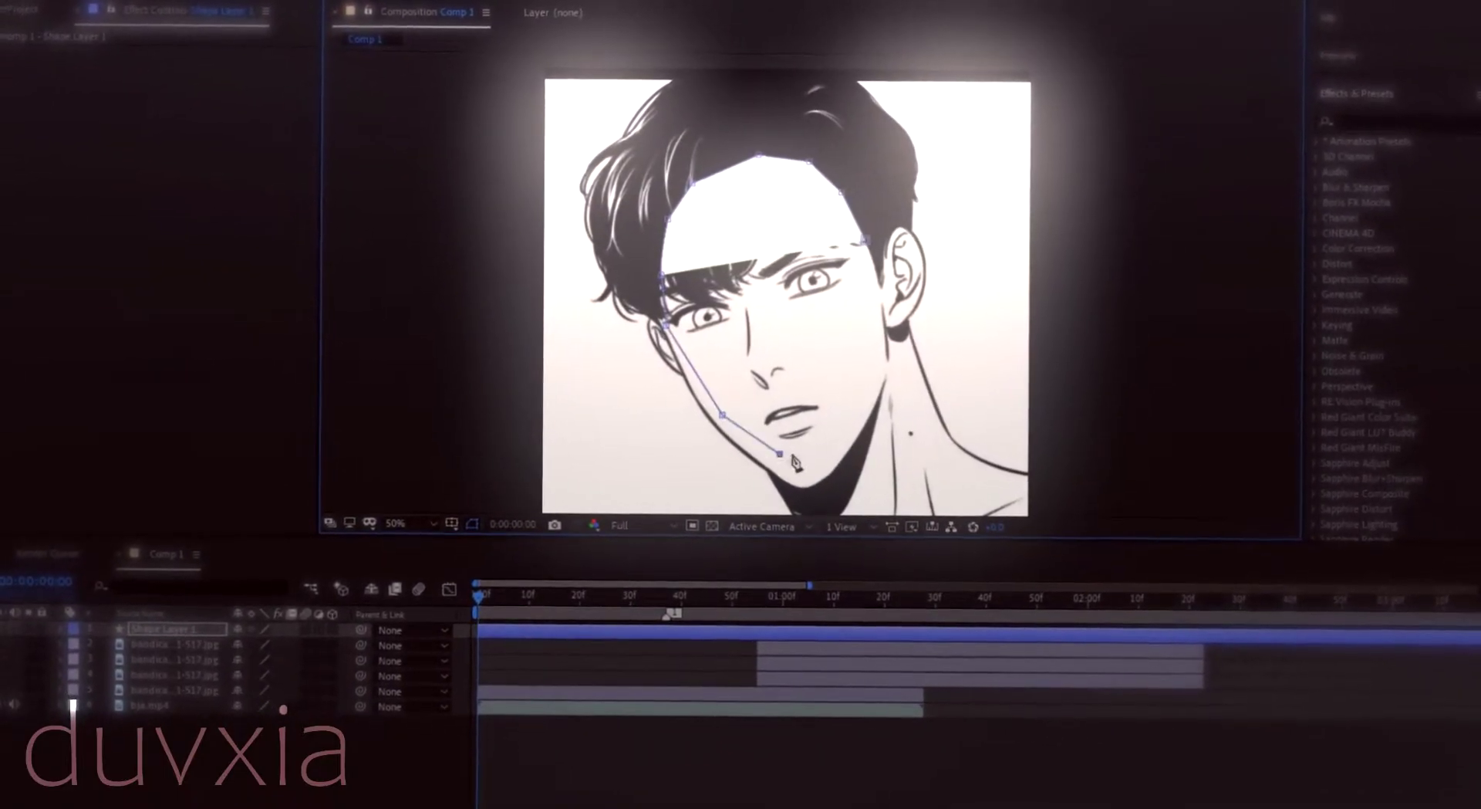
Trace the face outline along jaw and cheek, then pre-compose it with an image copy into Pre-comp 1.
{"action": "left_click", "coordinate": [809, 451]}
{"action": "left_click", "coordinate": [859, 403]}
{"action": "left_click", "coordinate": [855, 321]}
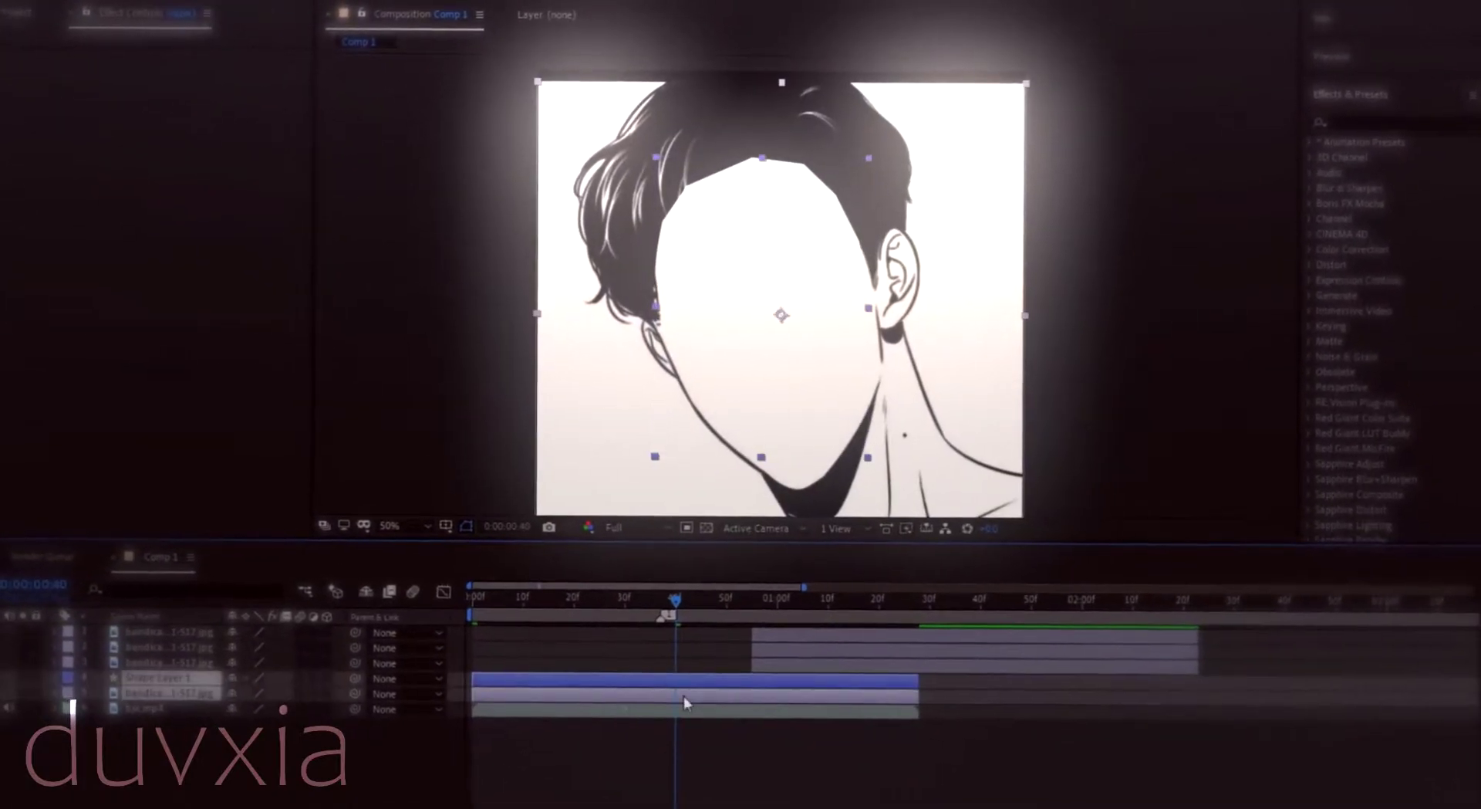
{"action": "key", "text": "ctrl+shift+c"}
{"action": "key", "text": "Return"}
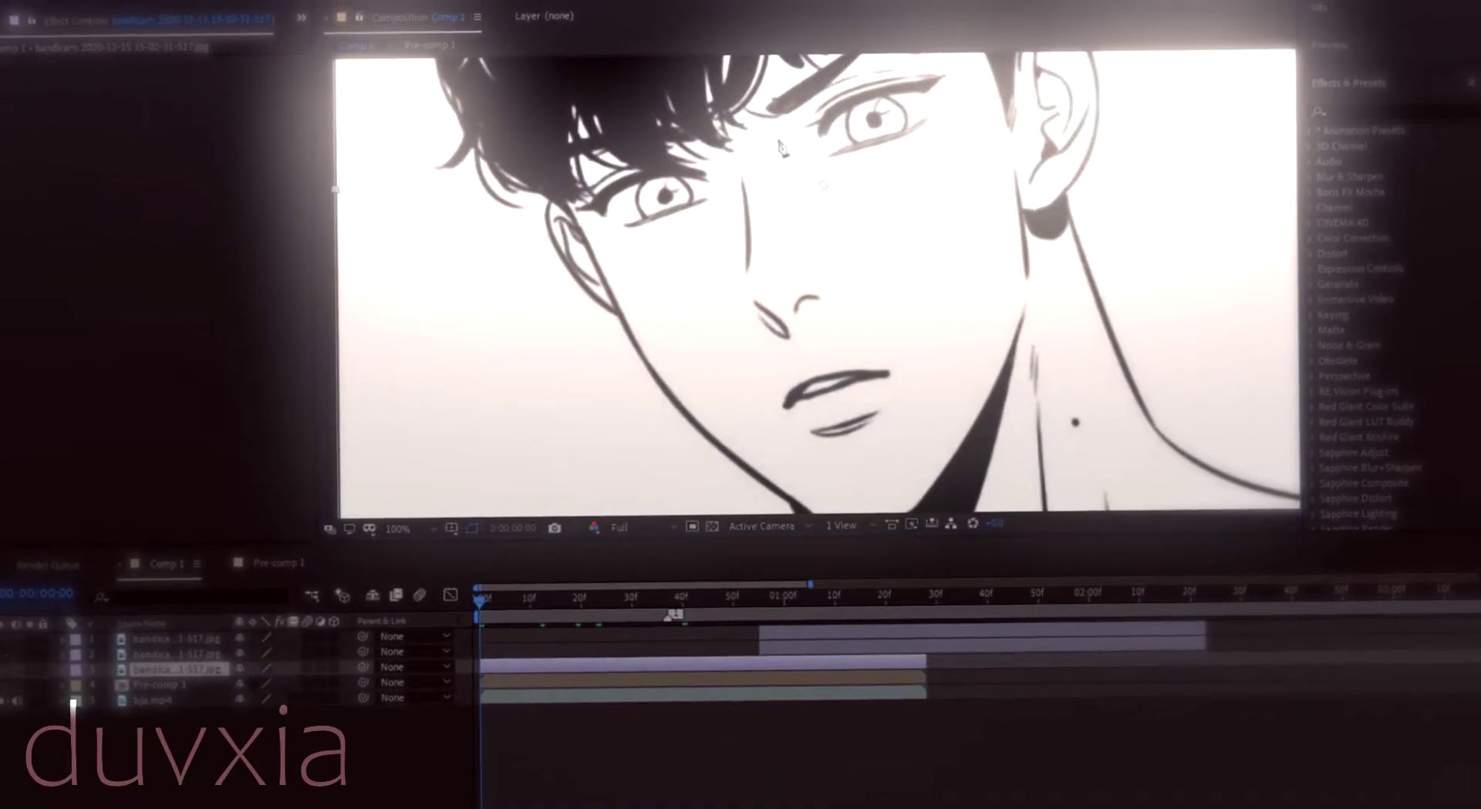
Fit the whole frame in view and delay one face image layer by a few frames.
{"action": "scroll", "coordinate": [781, 147], "scroll_direction": "up", "scroll_amount": 1}
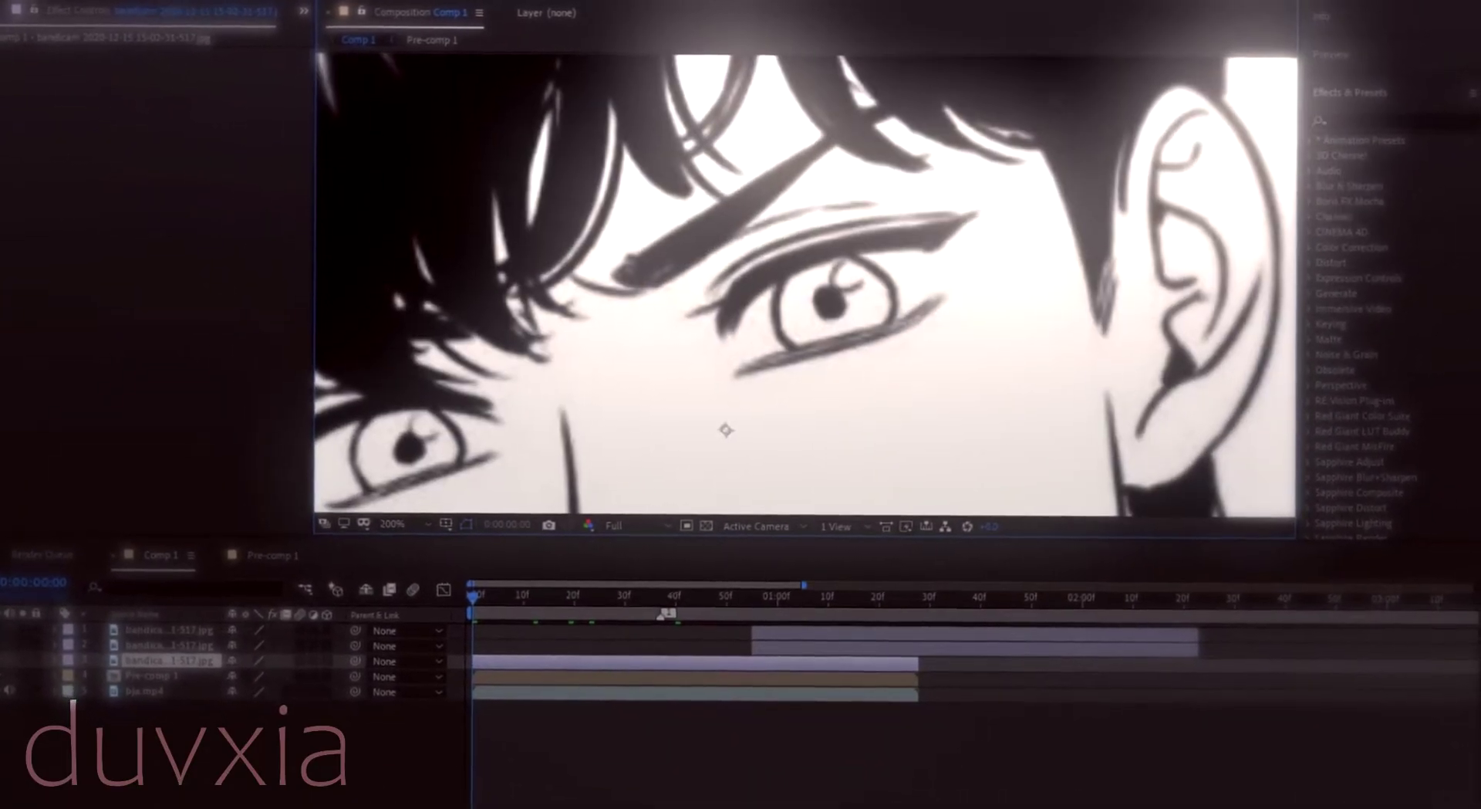
{"action": "key", "text": "comma"}
{"action": "key", "text": "comma"}
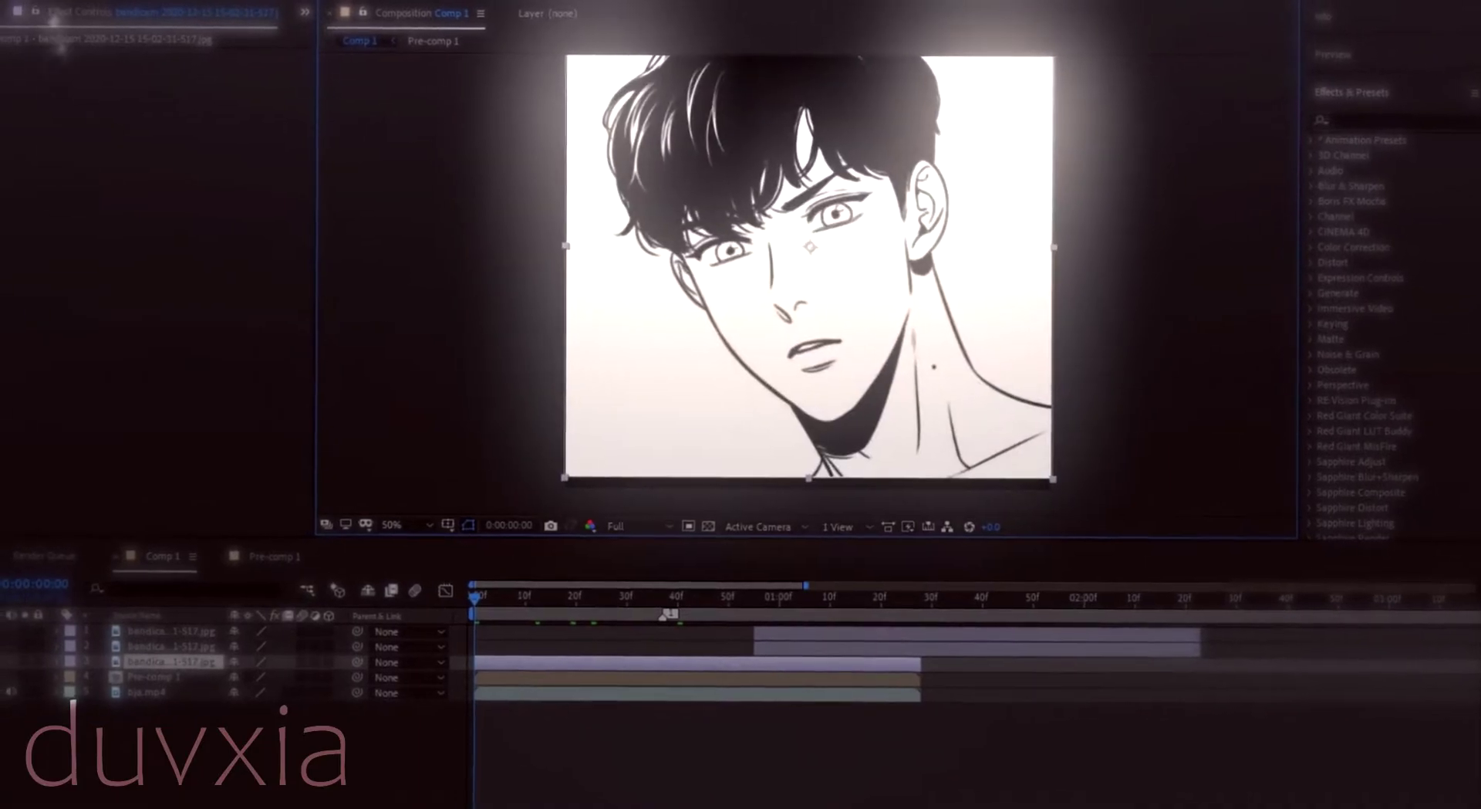
{"action": "left_click_drag", "start_coordinate": [508, 667], "coordinate": [513, 665]}
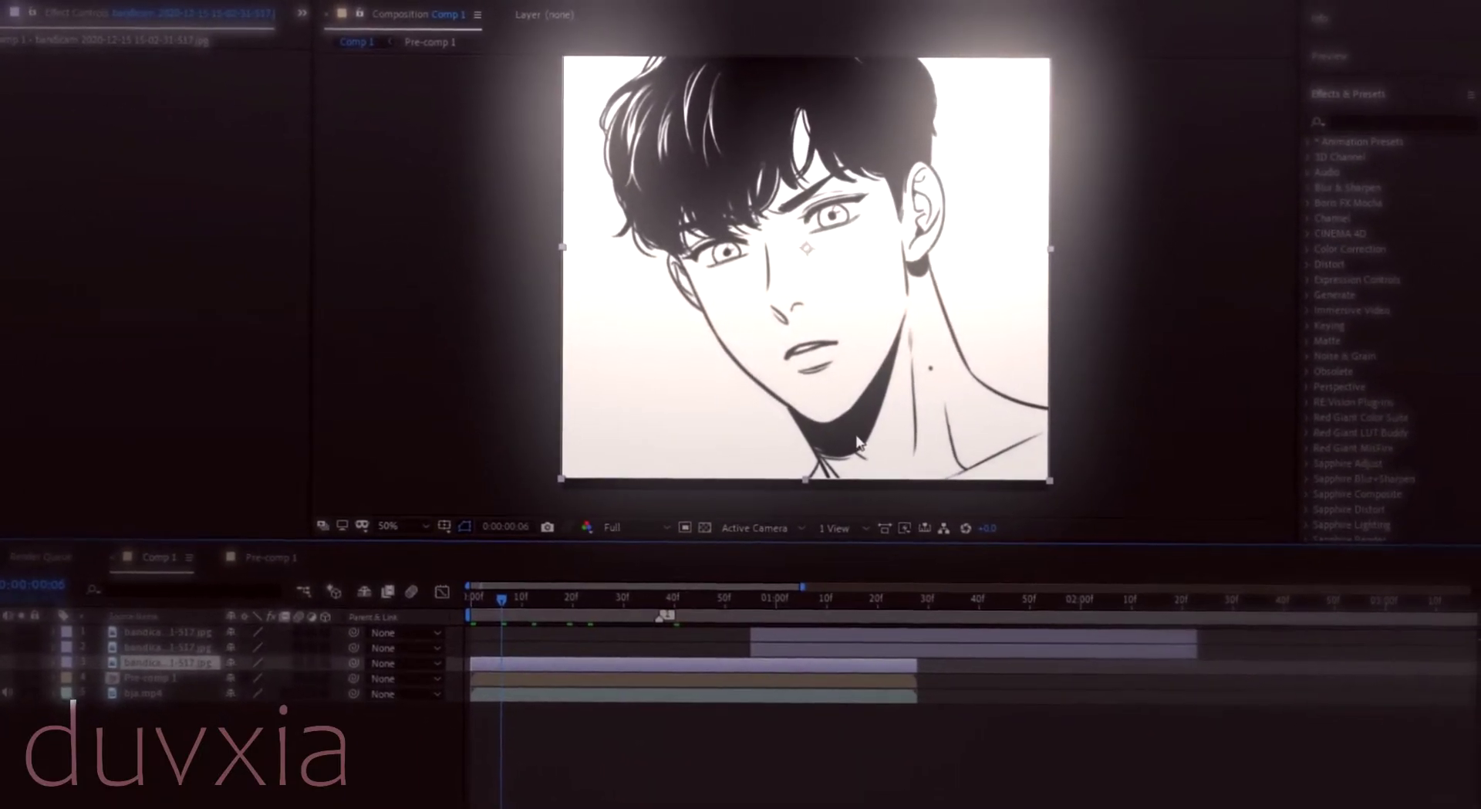
{"action": "key", "text": "period"}
Trace a Pen mask down the nose line and shift the top layers to start near 35f.
{"action": "left_click", "coordinate": [722, 248]}
{"action": "left_click", "coordinate": [715, 299]}
{"action": "left_click", "coordinate": [739, 352]}
{"action": "left_click", "coordinate": [778, 368]}
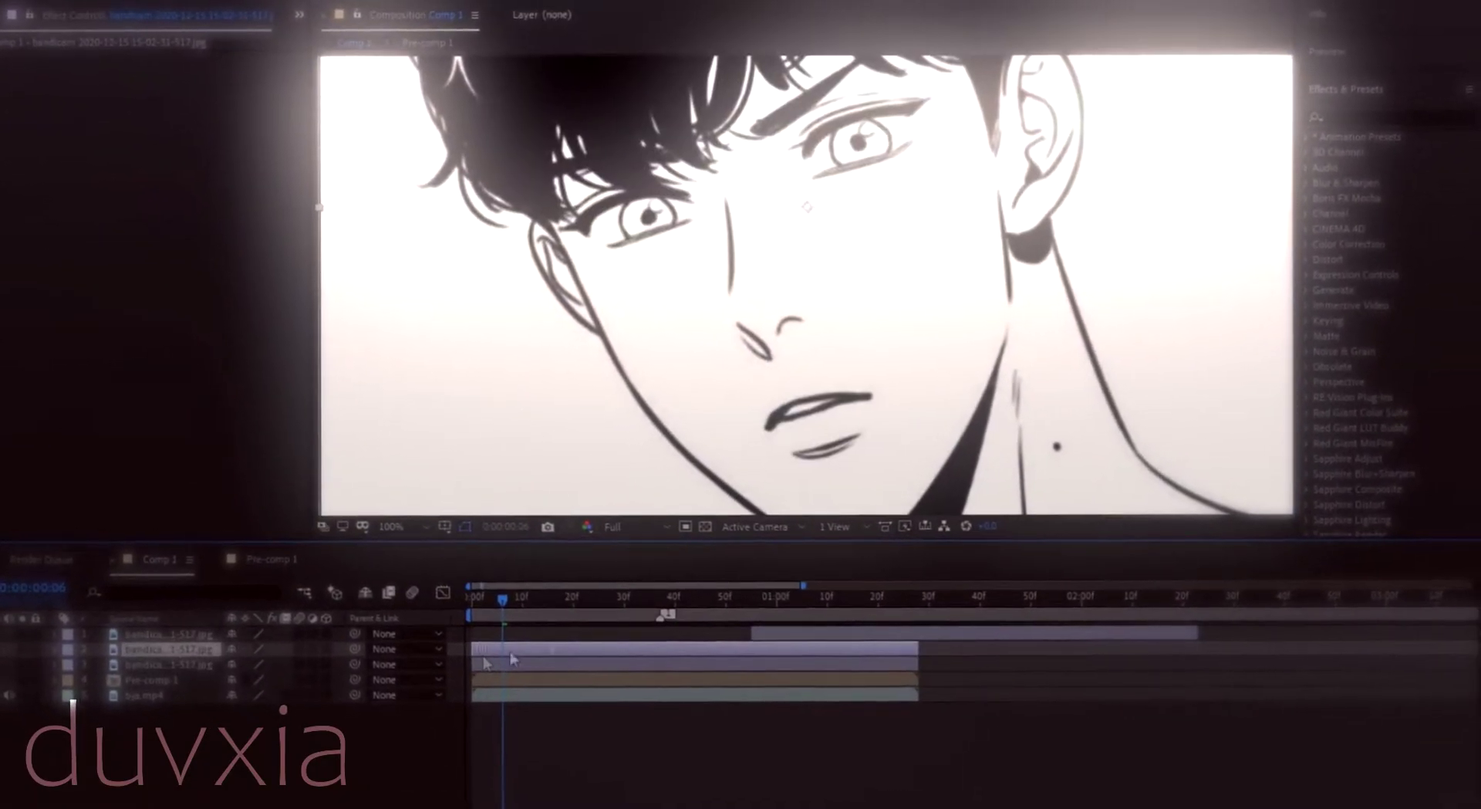
{"action": "left_click_drag", "start_coordinate": [560, 693], "coordinate": [844, 692]}
{"action": "left_click", "coordinate": [830, 711]}
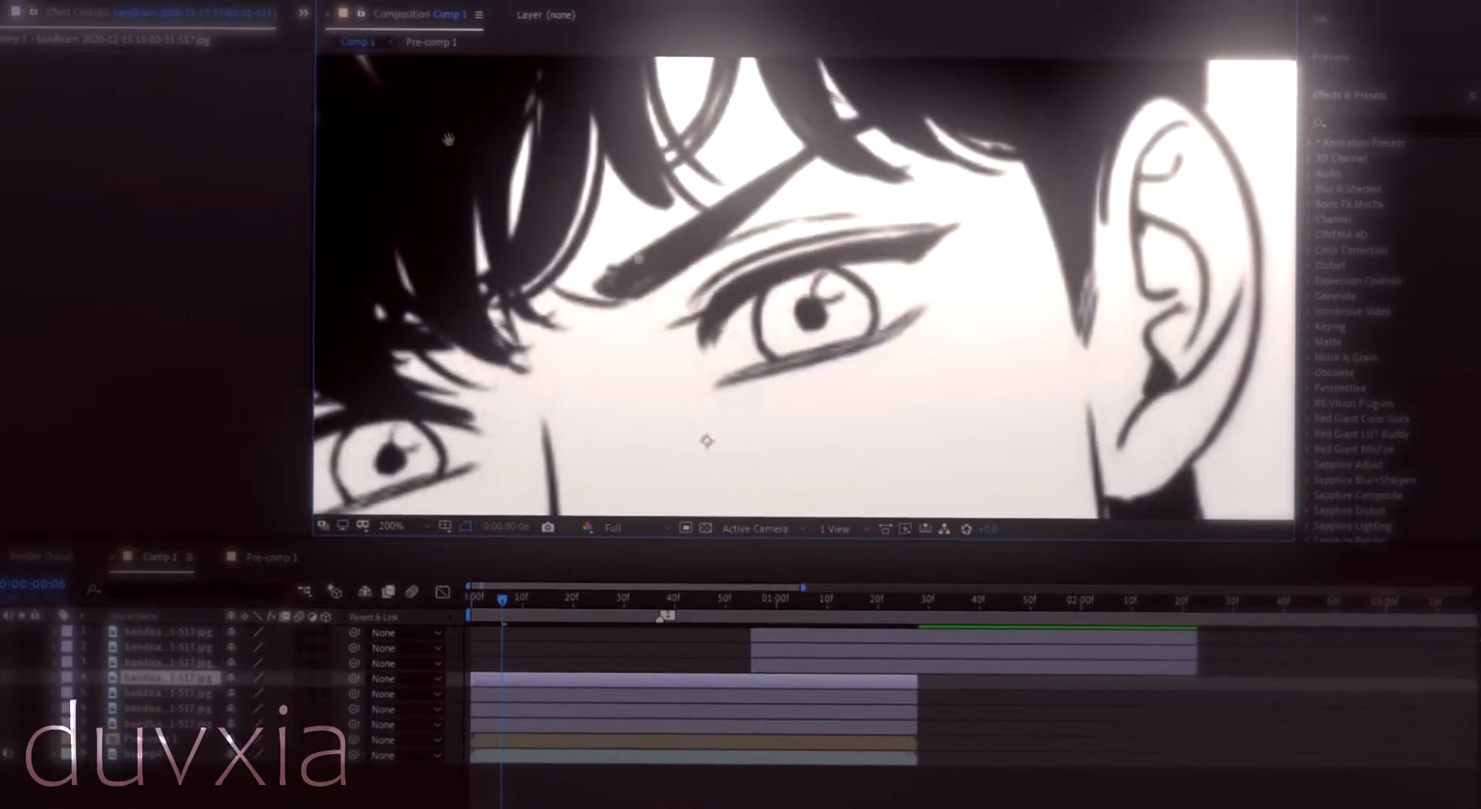
Mask the lower eyelid and move a face layer back to start at 0f.
{"action": "left_click", "coordinate": [722, 387]}
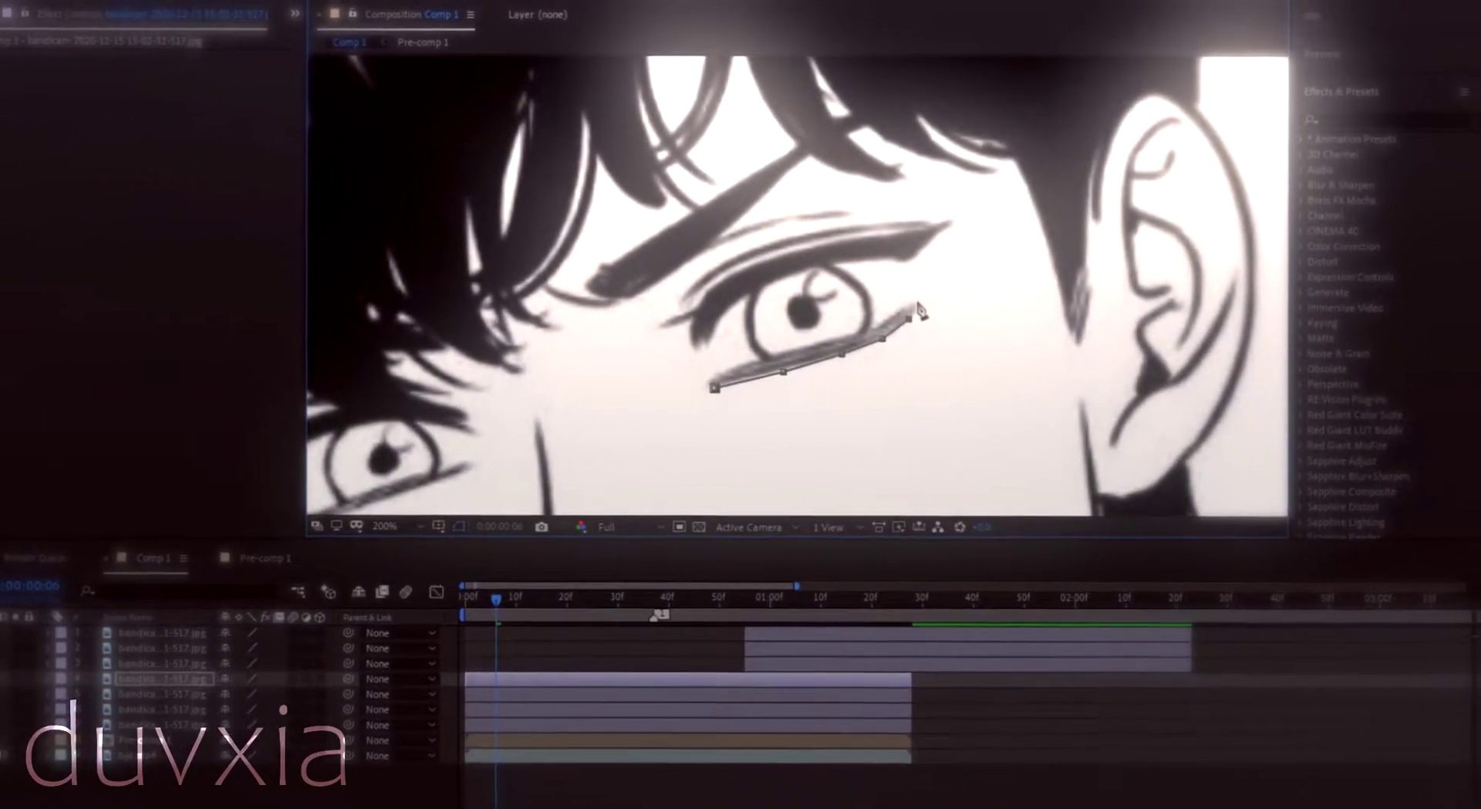
{"action": "left_click", "coordinate": [709, 385]}
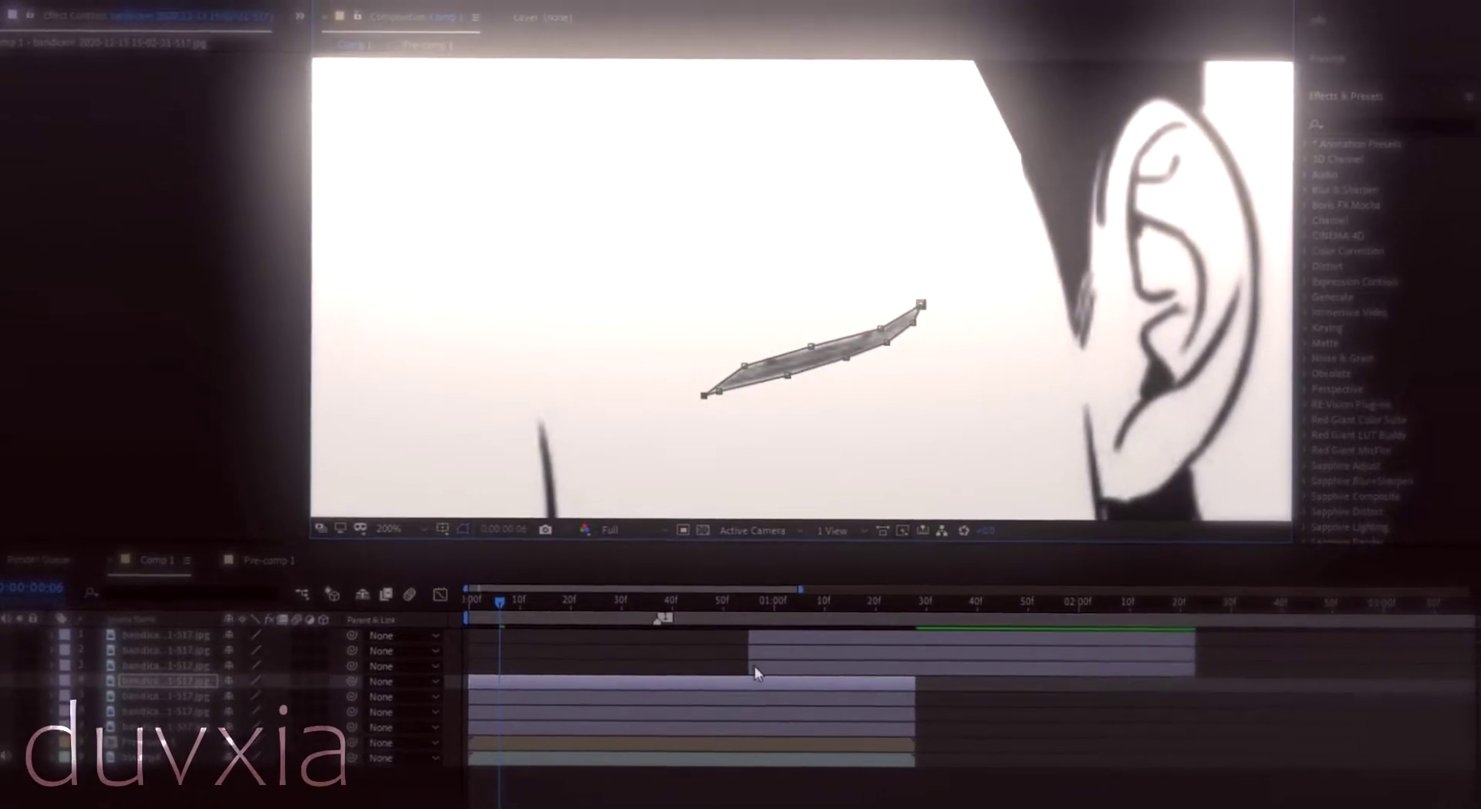
{"action": "left_click_drag", "start_coordinate": [757, 671], "coordinate": [476, 671]}
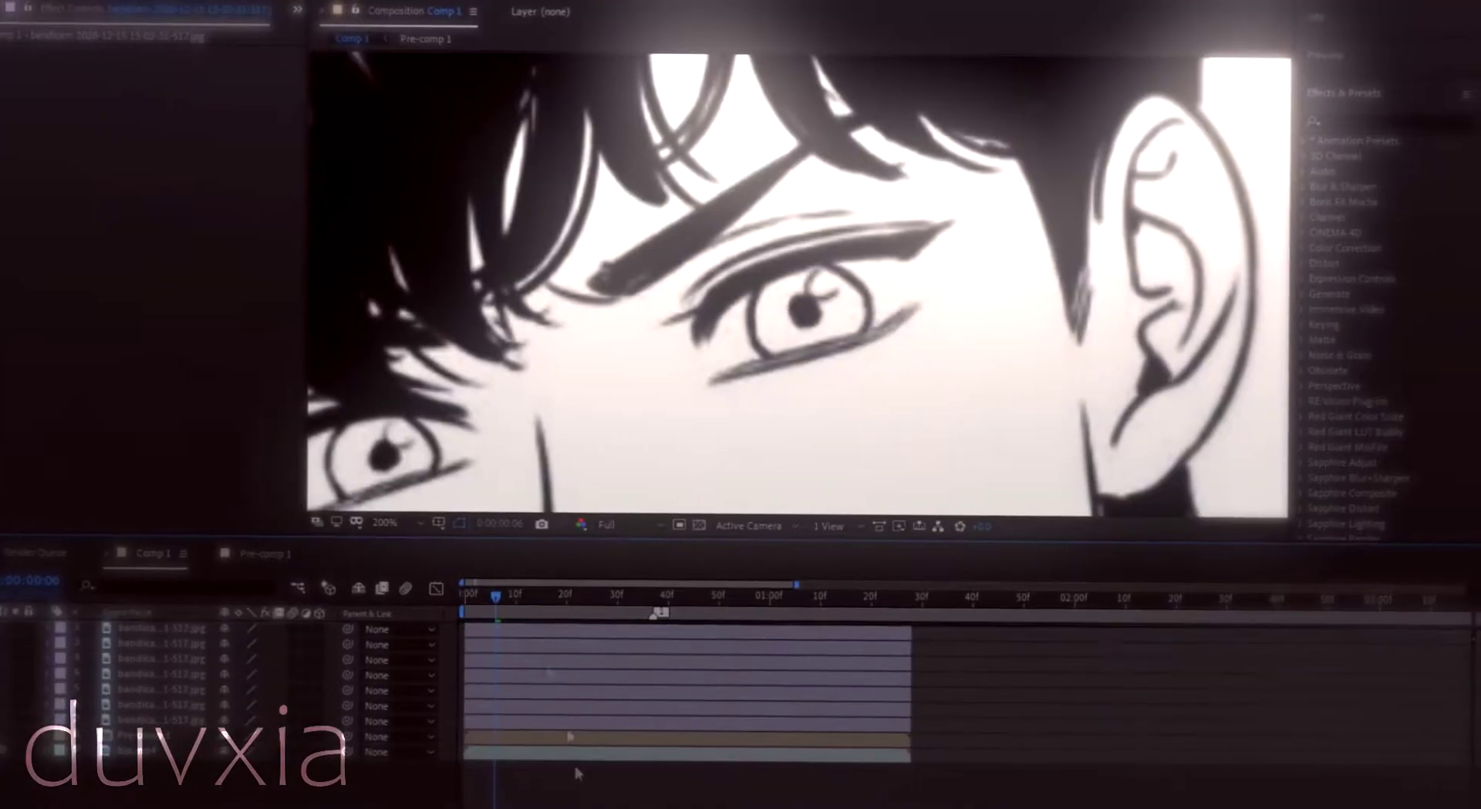
Step through layers 6 to 3 checking their masks, then pan over to the other eye.
{"action": "left_click", "coordinate": [587, 704]}
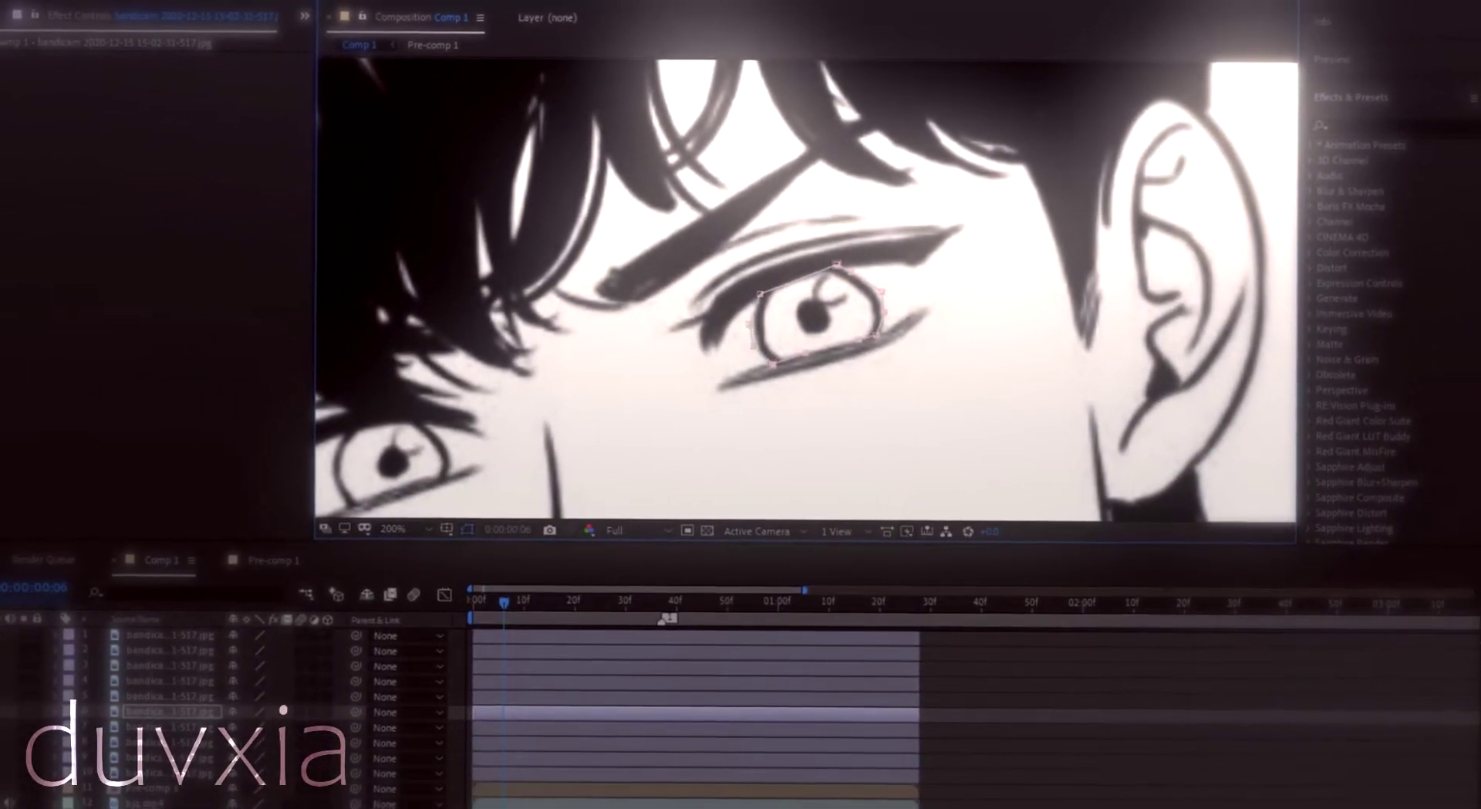
{"action": "key", "text": "ctrl+Up"}
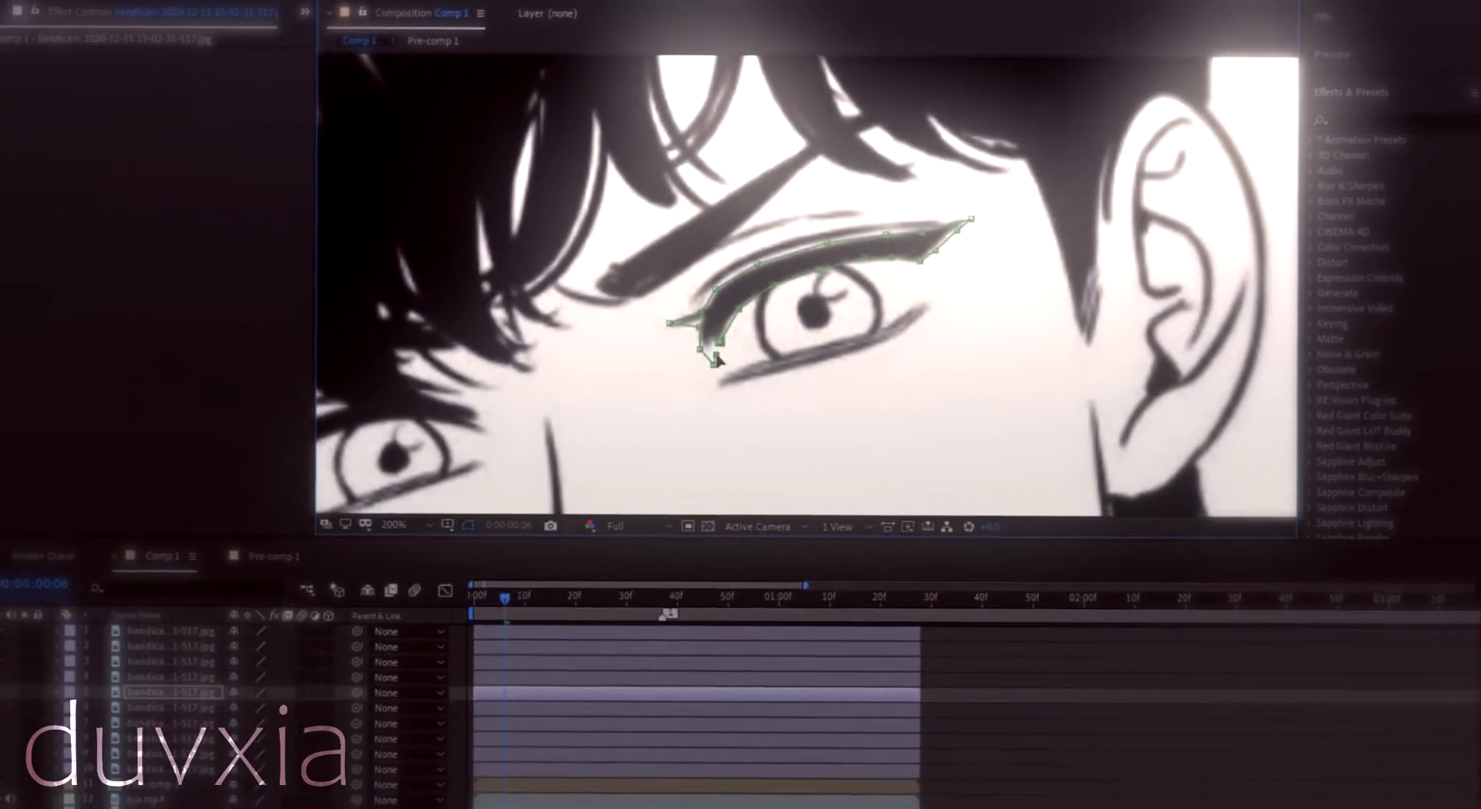
{"action": "key", "text": "ctrl+Up"}
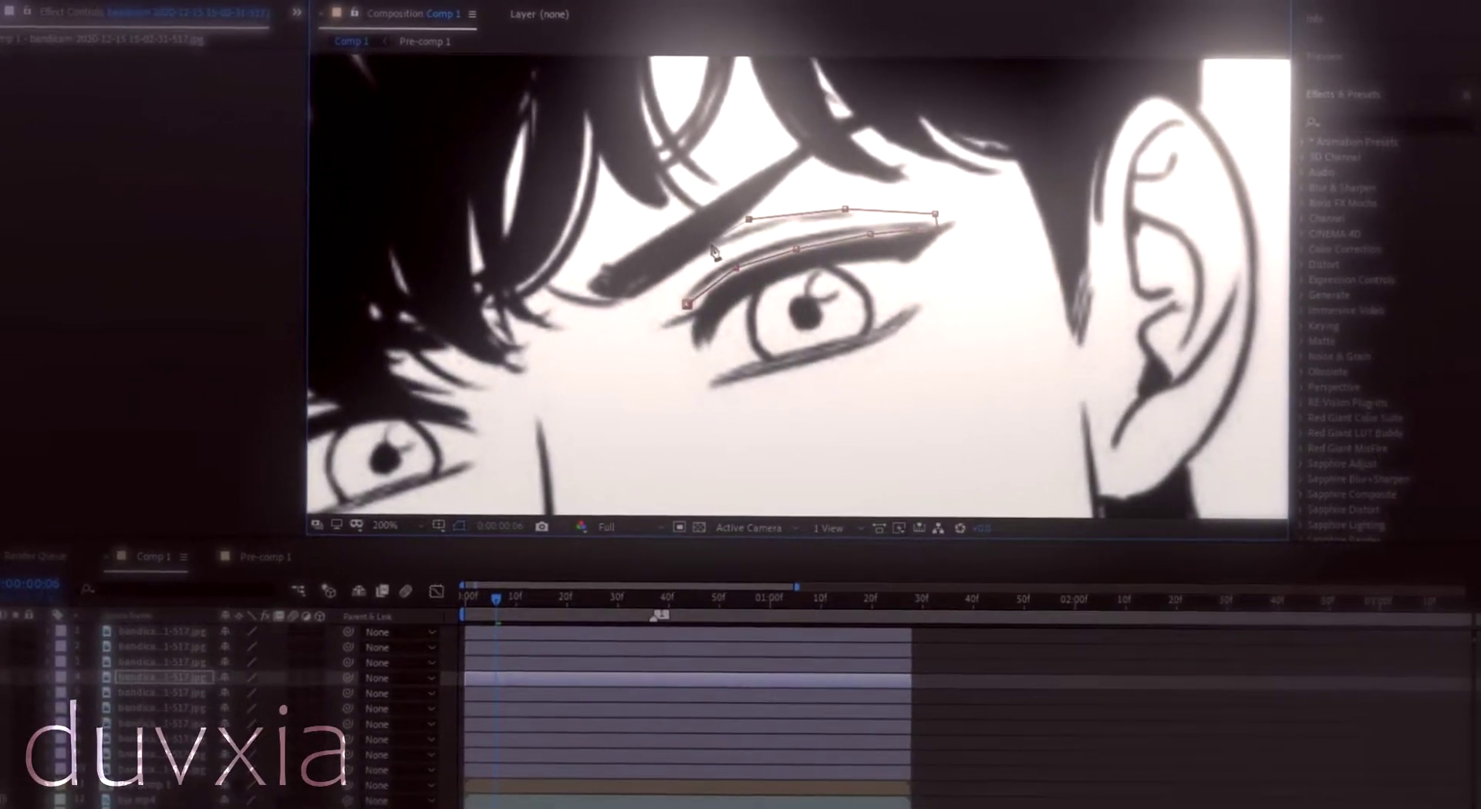
{"action": "key", "text": "ctrl+Up"}
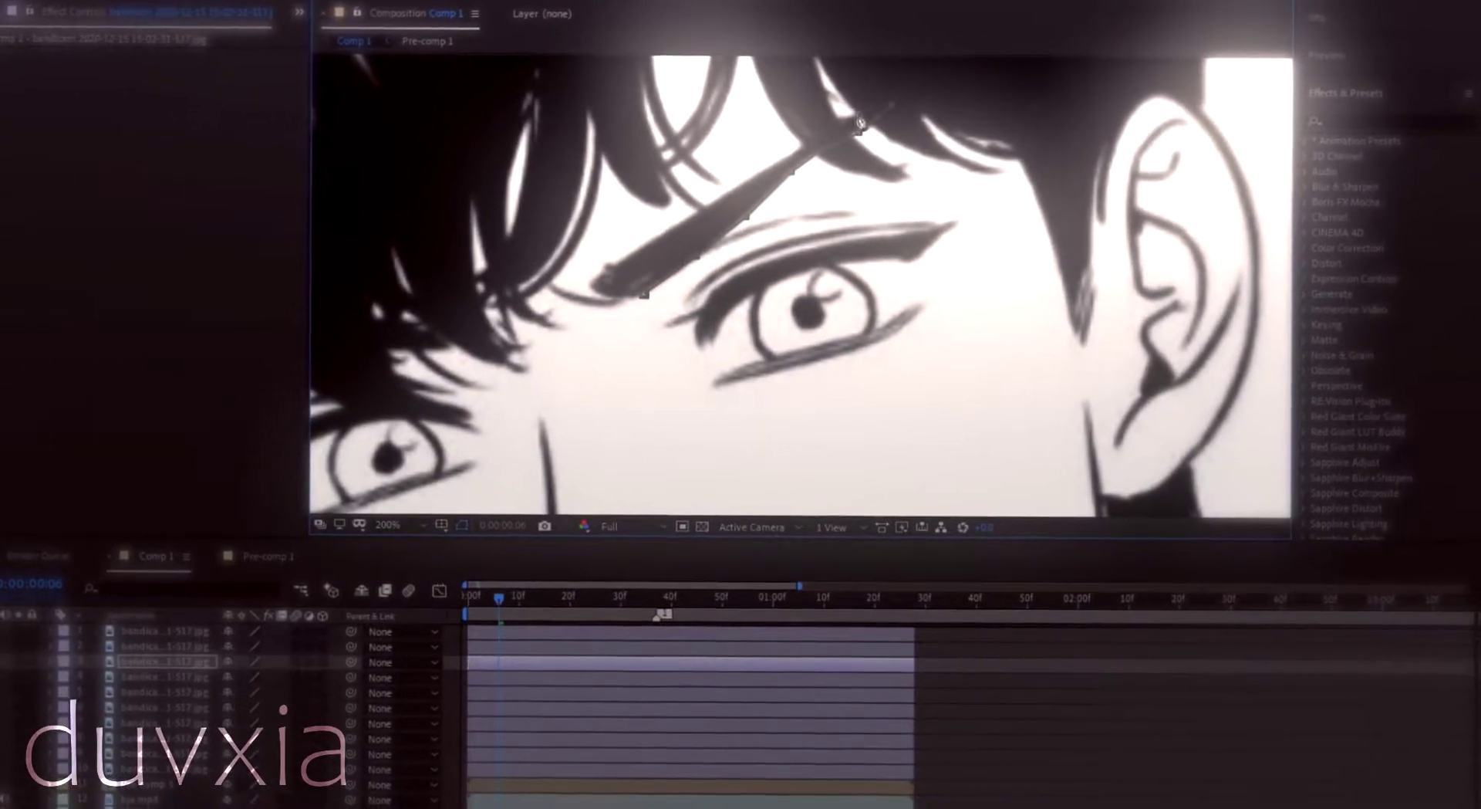
{"action": "left_click_drag", "start_coordinate": [652, 305], "coordinate": [1038, 142]}
{"action": "key", "text": "ctrl+Down"}
{"action": "key", "text": "ctrl+Down"}
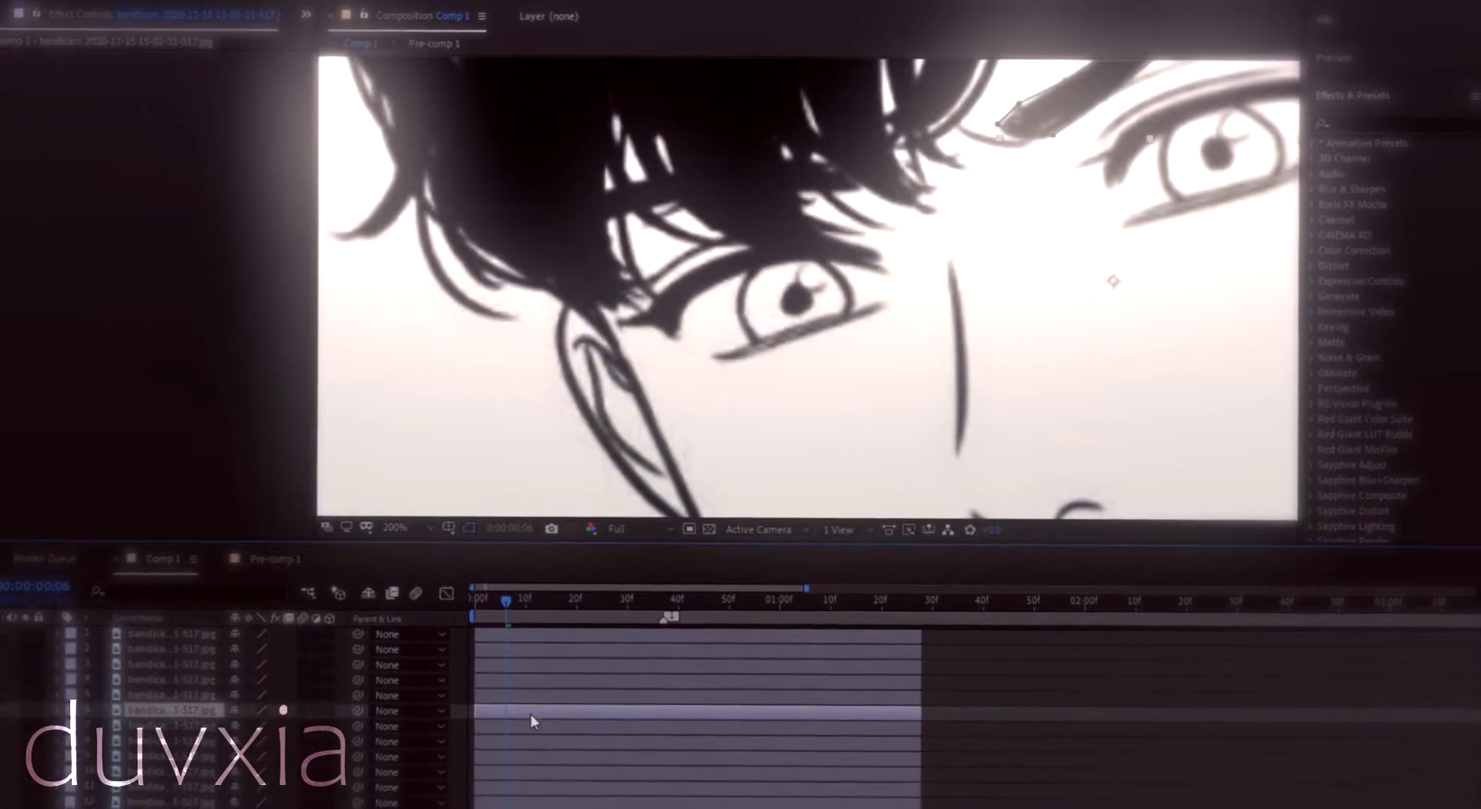
{"action": "scroll", "coordinate": [707, 430], "scroll_direction": "up", "scroll_amount": 2}
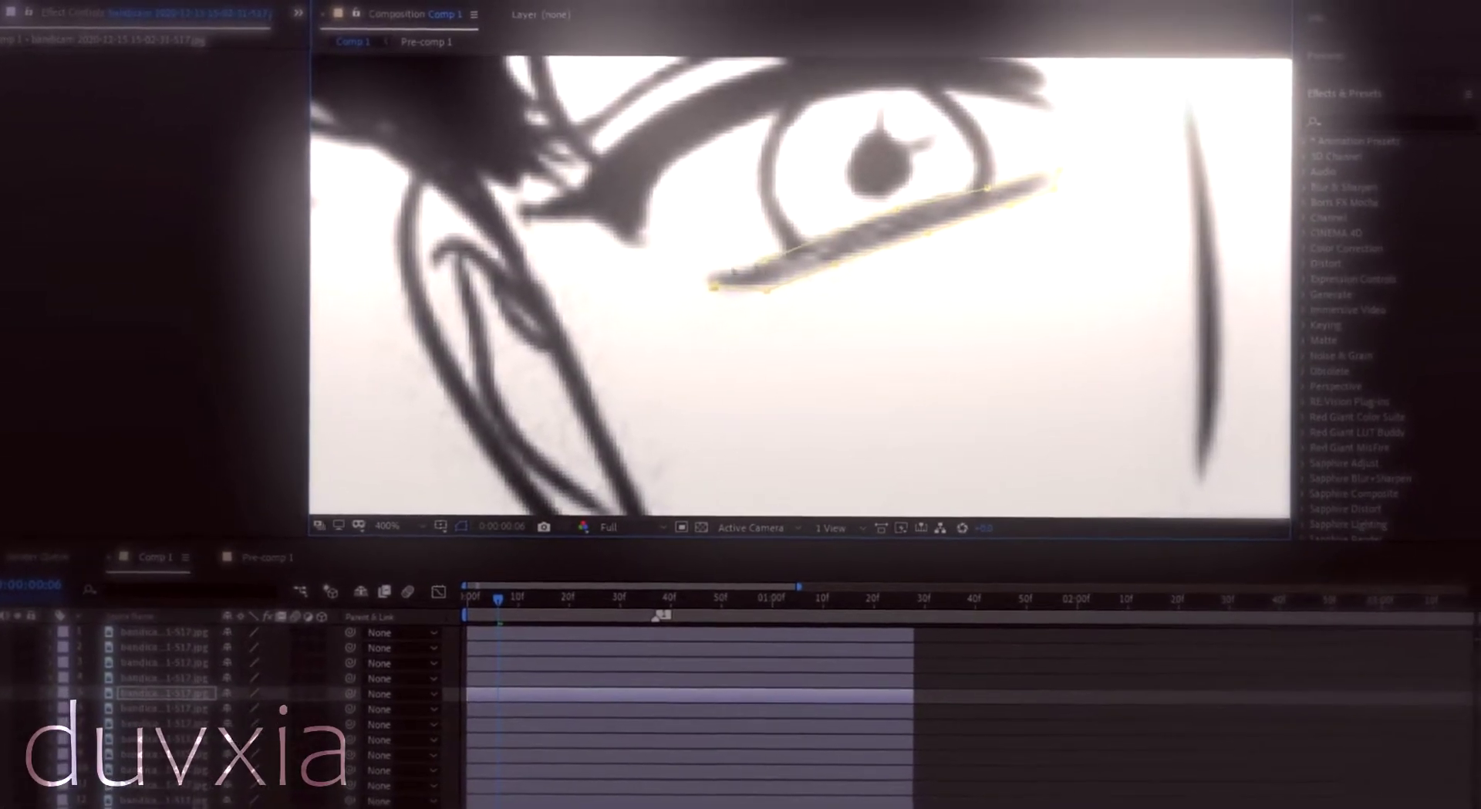
{"action": "key", "text": "ctrl+Up"}
{"action": "key", "text": "ctrl+Up"}
Draw a closed mask around the eyebrow on layer 4.
{"action": "left_click_drag", "start_coordinate": [645, 258], "coordinate": [791, 293]}
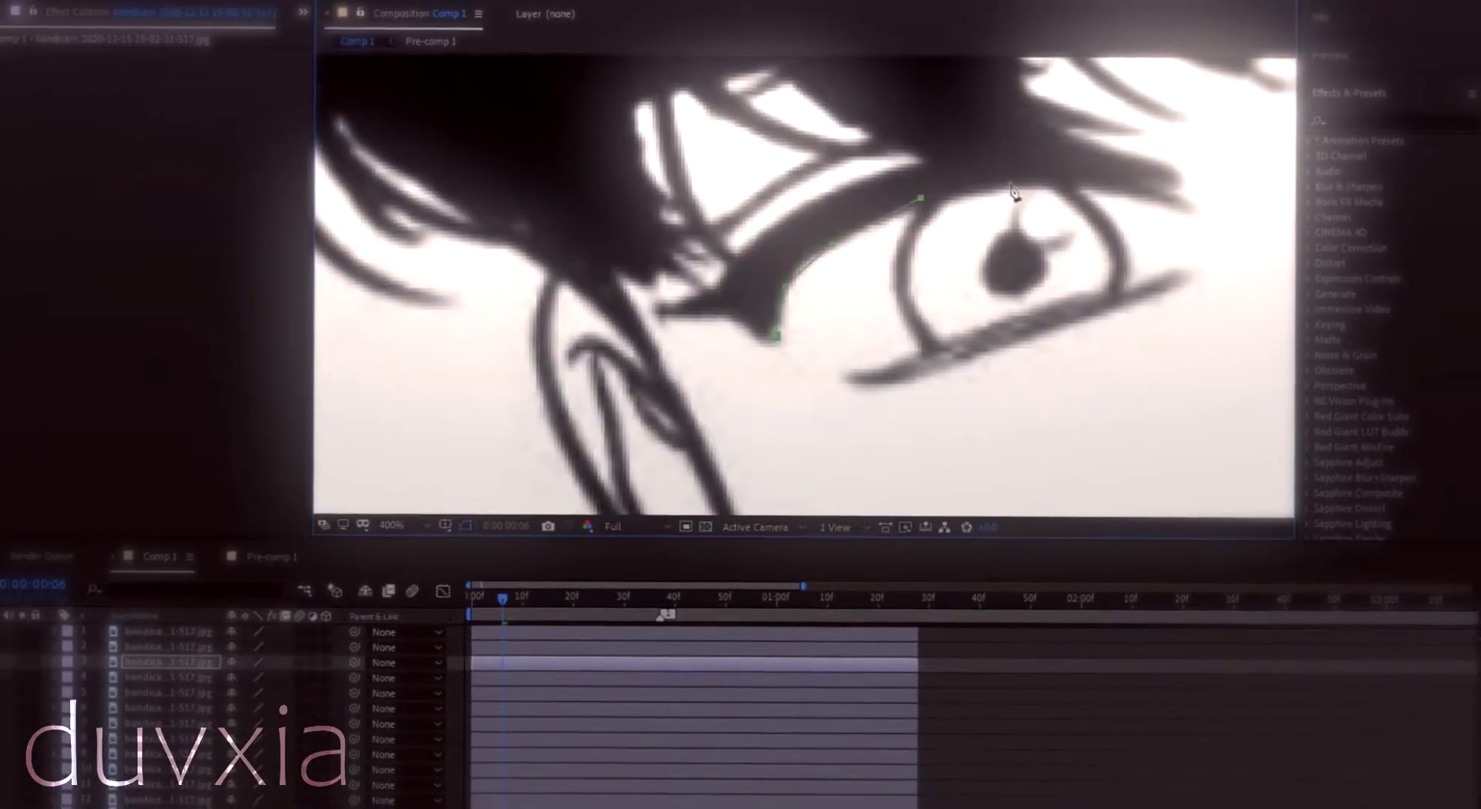
{"action": "left_click", "coordinate": [1011, 185]}
{"action": "left_click", "coordinate": [1130, 190]}
{"action": "left_click", "coordinate": [1203, 213]}
{"action": "left_click", "coordinate": [1177, 179]}
{"action": "left_click", "coordinate": [961, 154]}
{"action": "left_click", "coordinate": [841, 184]}
On layer 2, trace a closed mask along the upper eyebrow.
{"action": "key", "text": "ctrl+Up"}
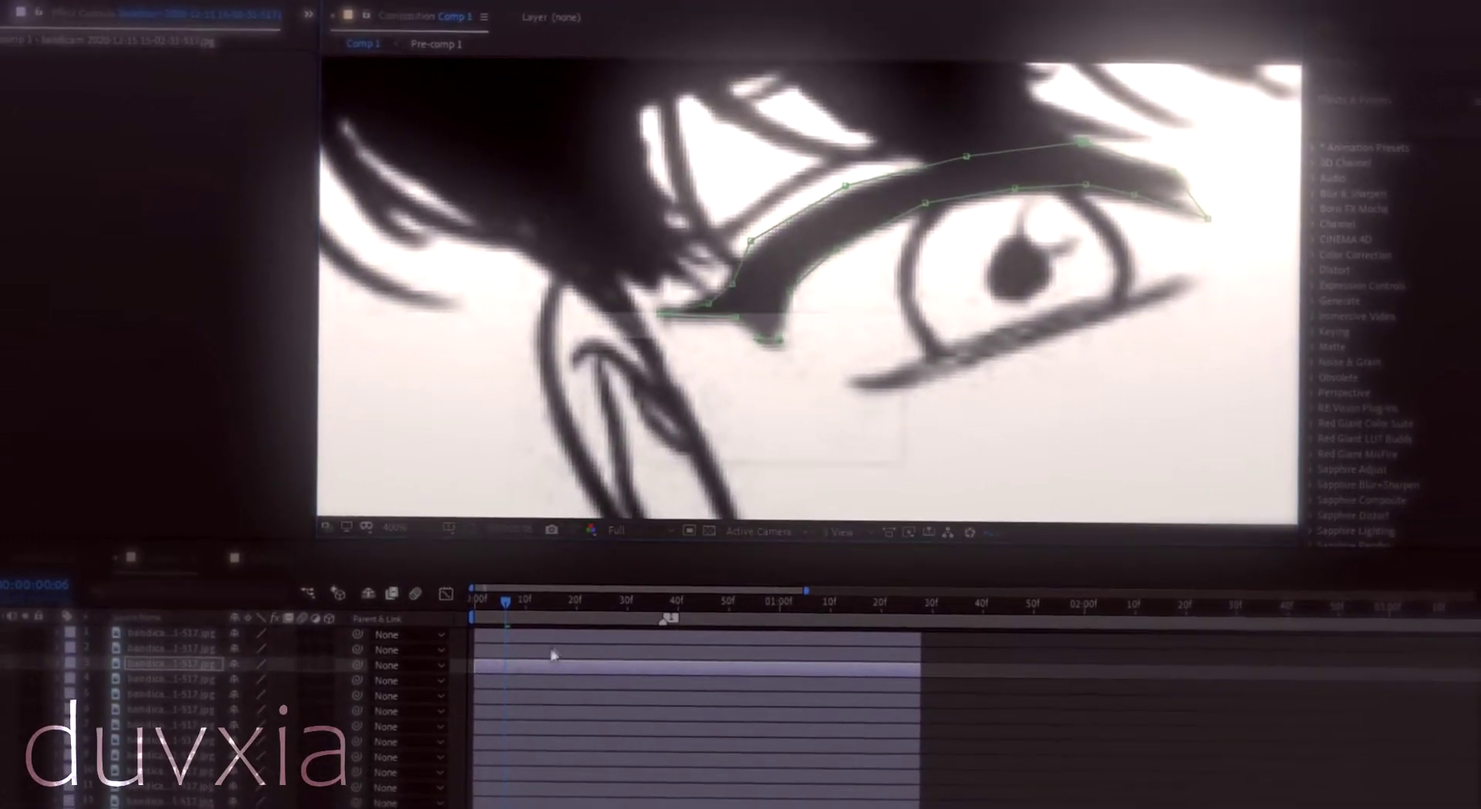
{"action": "left_click", "coordinate": [694, 239]}
{"action": "left_click", "coordinate": [800, 184]}
{"action": "left_click", "coordinate": [929, 138]}
{"action": "left_click", "coordinate": [1005, 132]}
{"action": "left_click", "coordinate": [1098, 125]}
{"action": "left_click", "coordinate": [1019, 118]}
{"action": "left_click", "coordinate": [894, 132]}
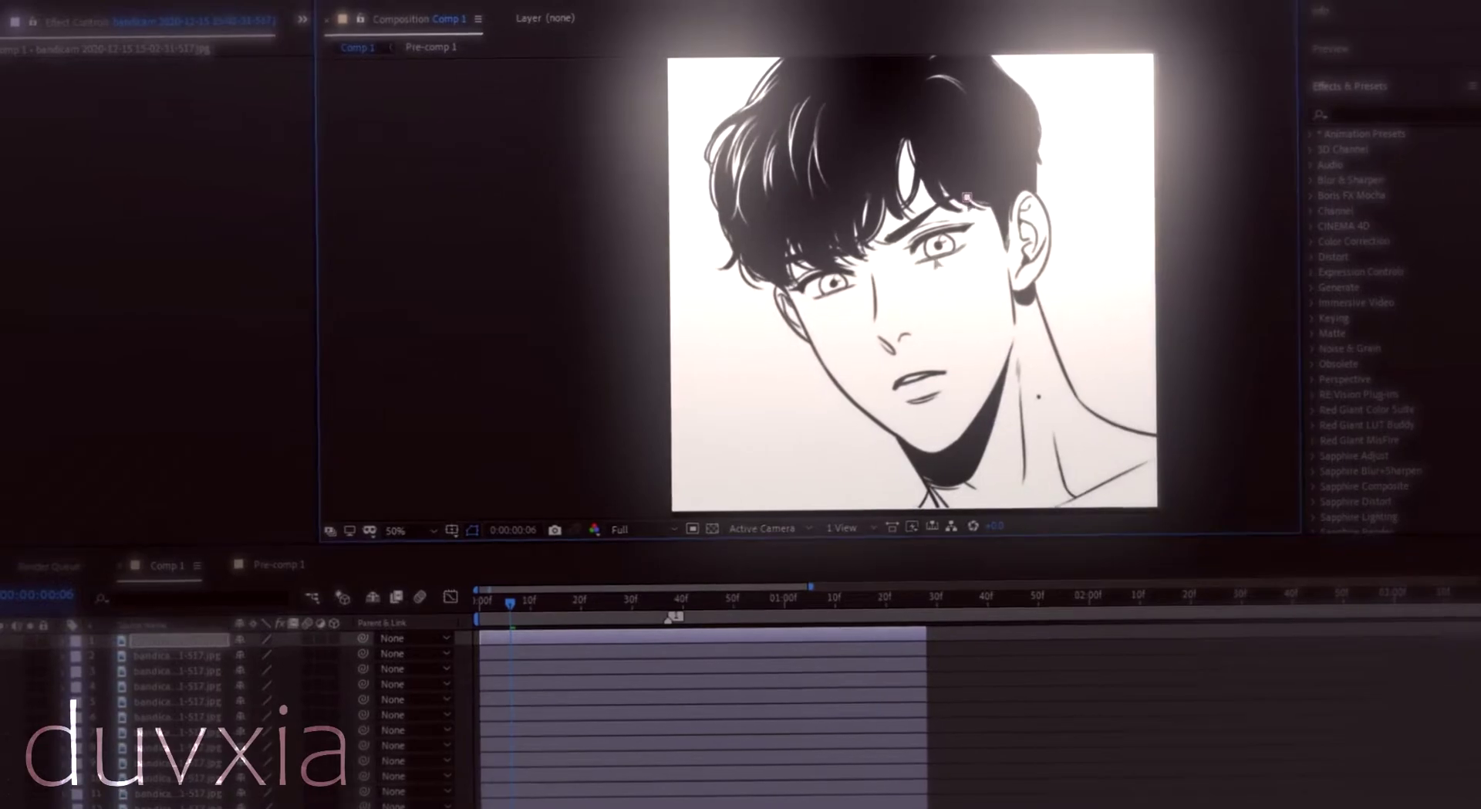
Delay layer 1 past the current frame and start the hair strand mask downward.
{"action": "left_click_drag", "start_coordinate": [521, 635], "coordinate": [553, 634]}
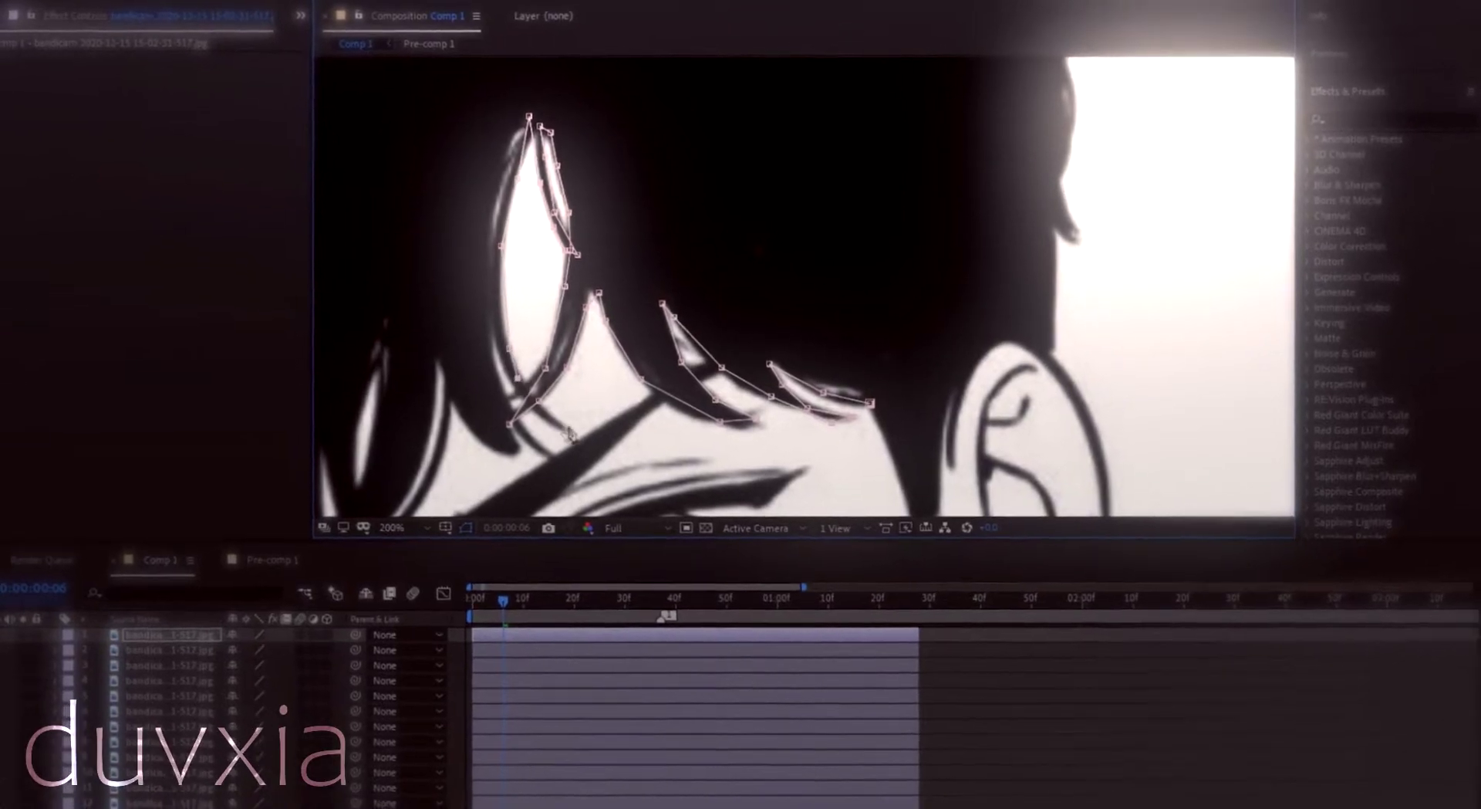
{"action": "left_click", "coordinate": [490, 315]}
{"action": "left_click", "coordinate": [549, 453]}
{"action": "left_click", "coordinate": [517, 437]}
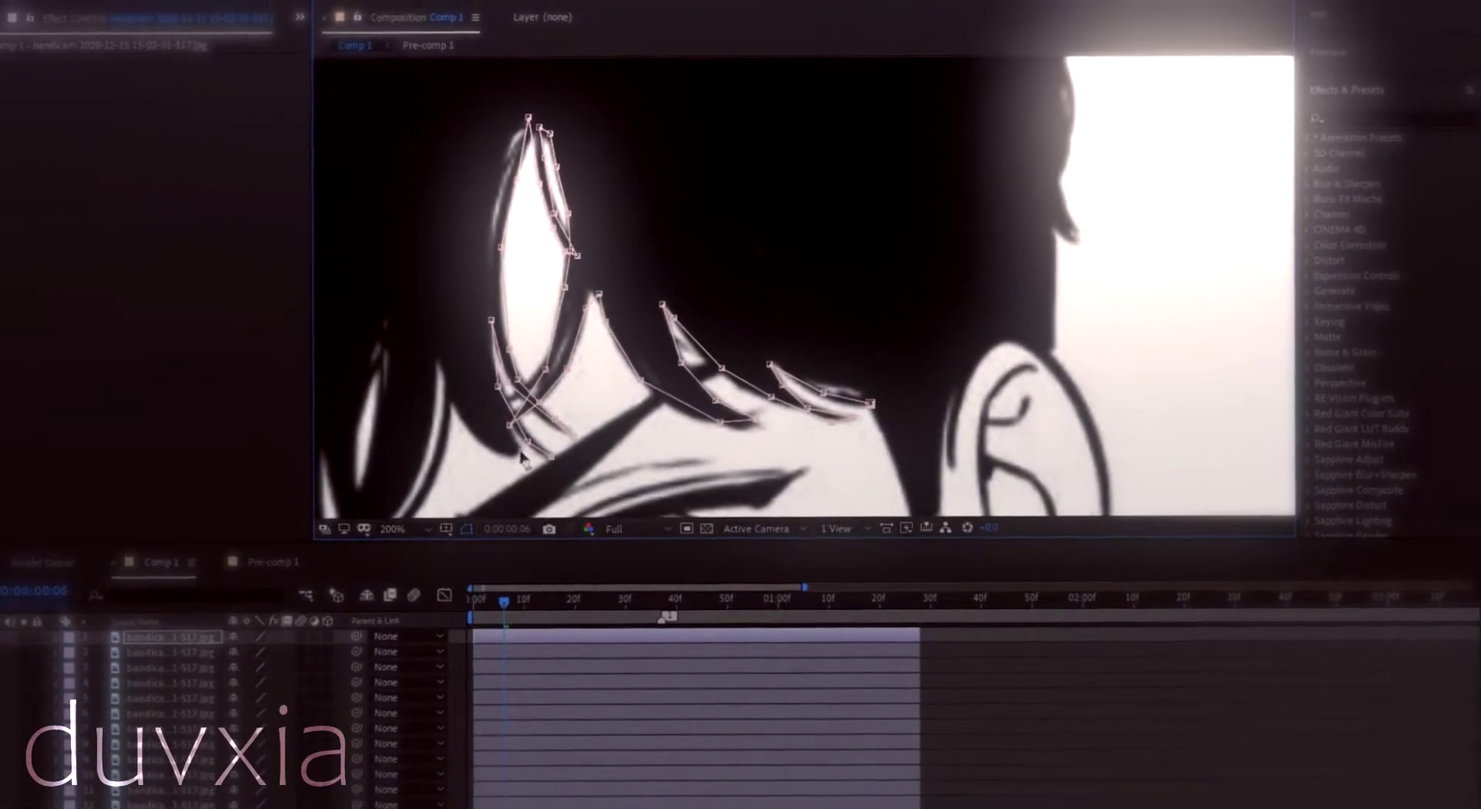
Add mask points along the hair strands above the eye.
{"action": "left_click_drag", "start_coordinate": [522, 459], "coordinate": [780, 454]}
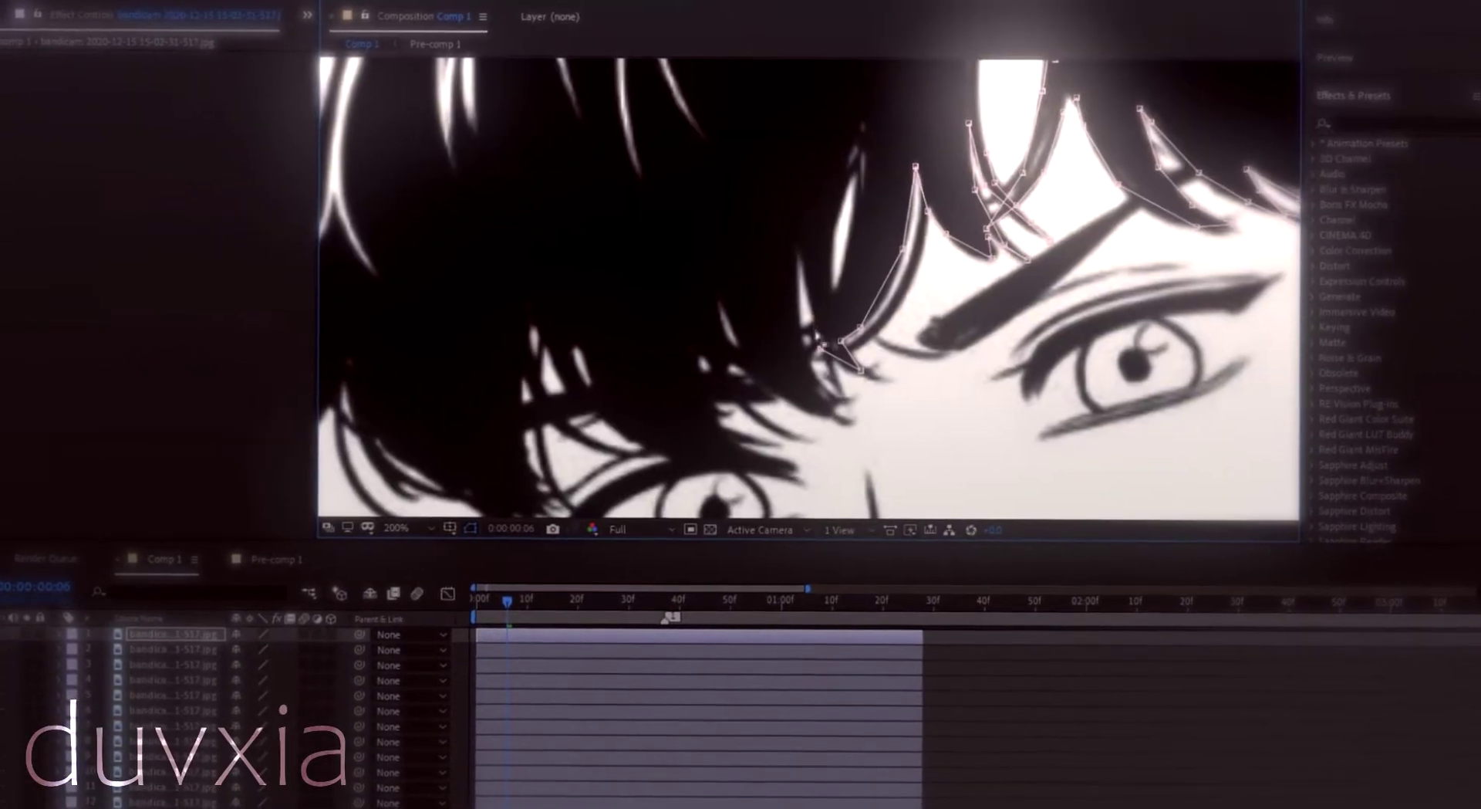
{"action": "left_click", "coordinate": [796, 256]}
{"action": "left_click", "coordinate": [812, 316]}
{"action": "left_click", "coordinate": [833, 403]}
{"action": "left_click", "coordinate": [764, 384]}
{"action": "left_click", "coordinate": [725, 294]}
{"action": "left_click", "coordinate": [723, 359]}
Extend the hair mask down the lower-left strands and close it.
{"action": "left_click", "coordinate": [692, 338]}
{"action": "left_click", "coordinate": [711, 407]}
{"action": "left_click", "coordinate": [734, 438]}
{"action": "left_click", "coordinate": [788, 462]}
{"action": "left_click", "coordinate": [689, 452]}
{"action": "left_click", "coordinate": [597, 391]}
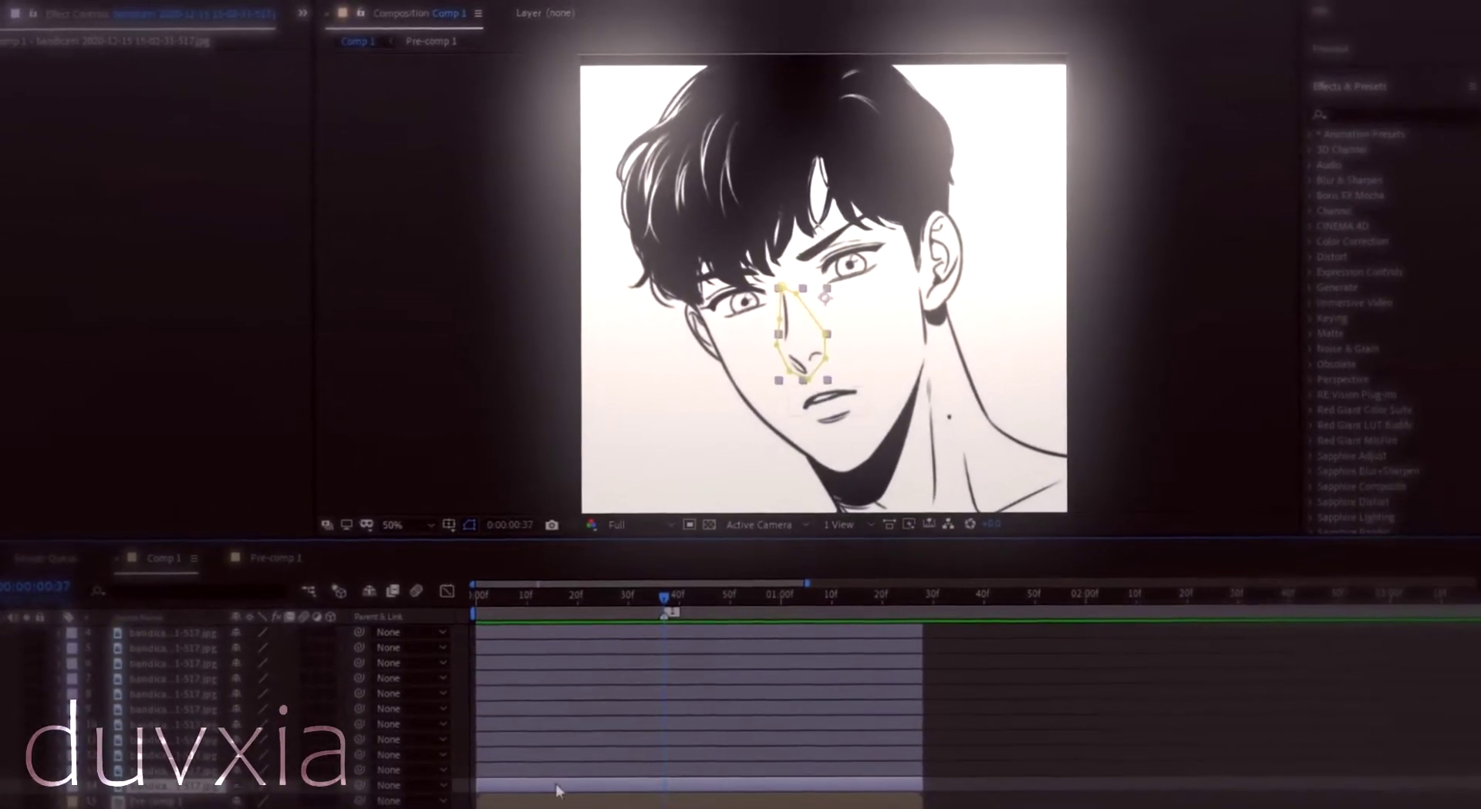
Set eye layer Position keyframes at 0:00:00:37 and 0:00:01:12, moving it down-left then up-right.
{"action": "left_click", "coordinate": [563, 803]}
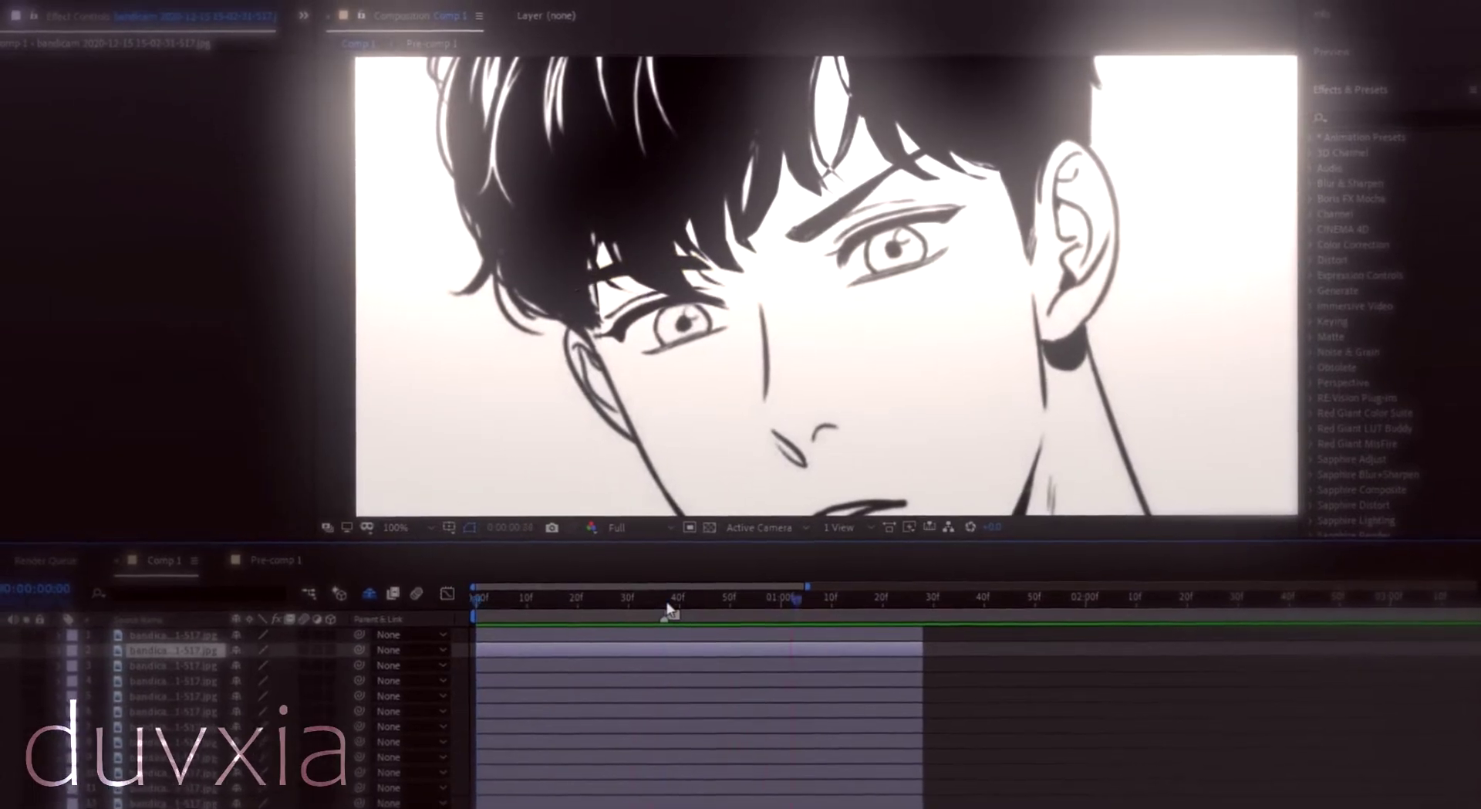
{"action": "left_click", "coordinate": [659, 694]}
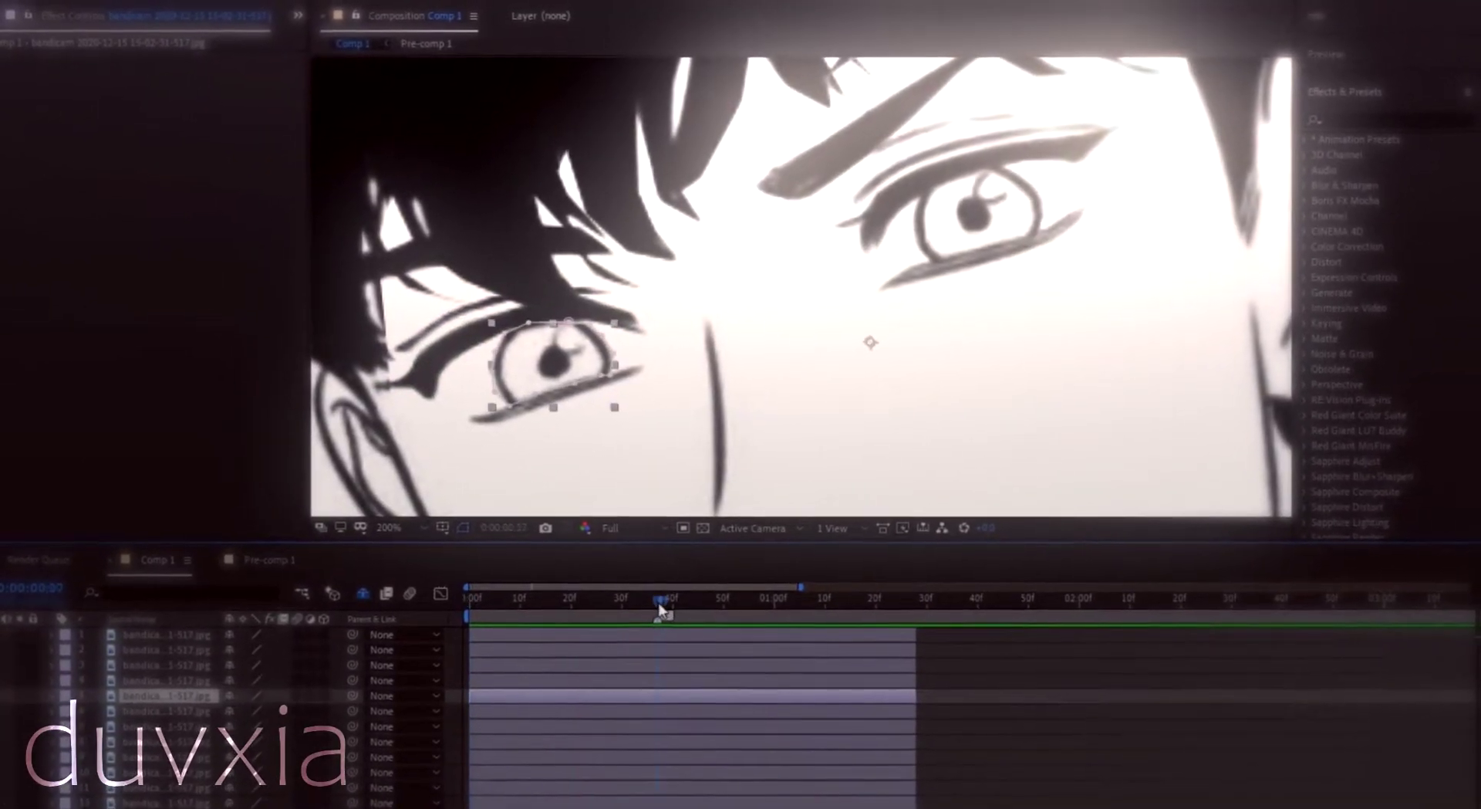
{"action": "key", "text": "p"}
{"action": "left_click_drag", "start_coordinate": [498, 407], "coordinate": [430, 443]}
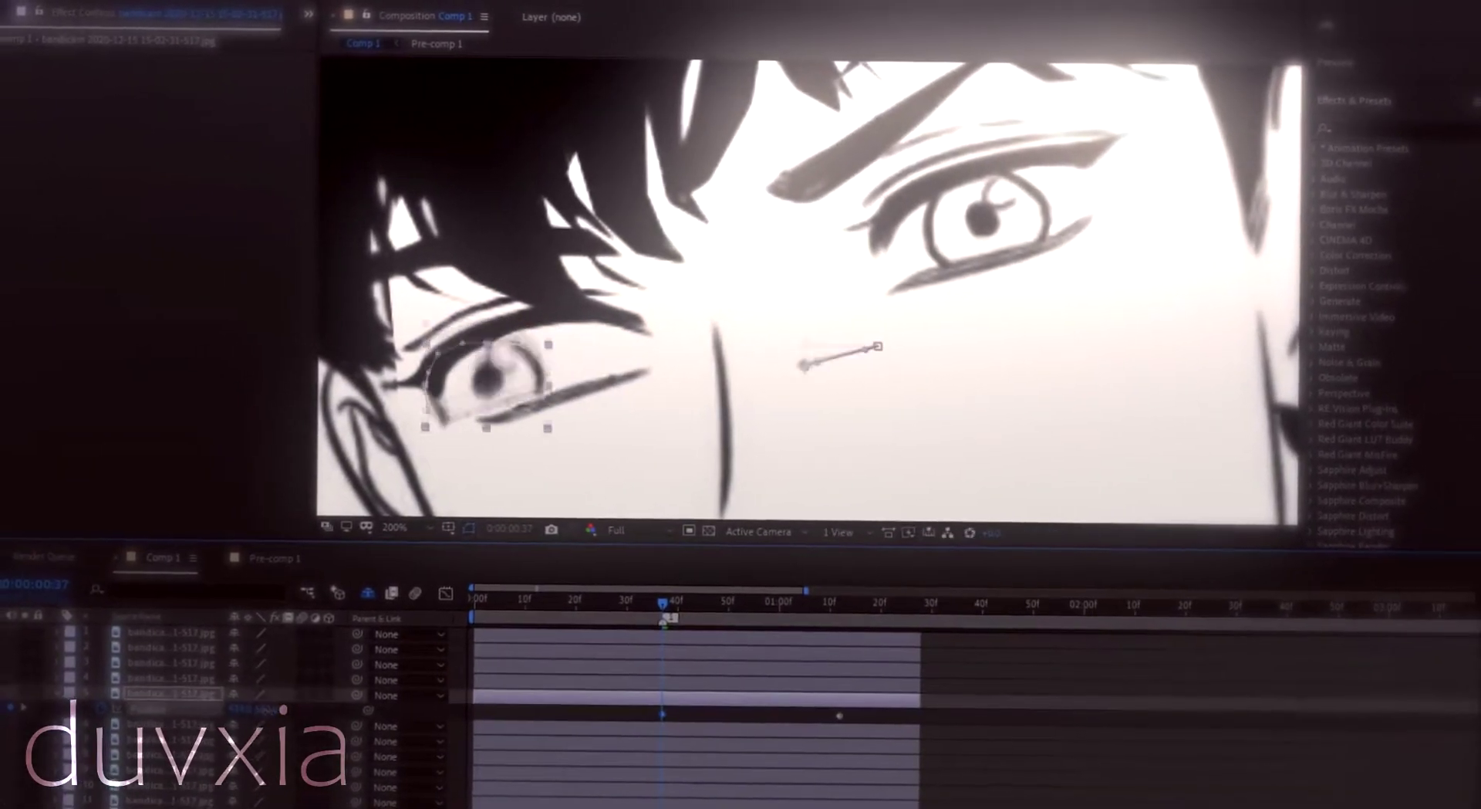
{"action": "left_click_drag", "start_coordinate": [665, 602], "coordinate": [842, 600]}
{"action": "left_click_drag", "start_coordinate": [486, 398], "coordinate": [561, 362]}
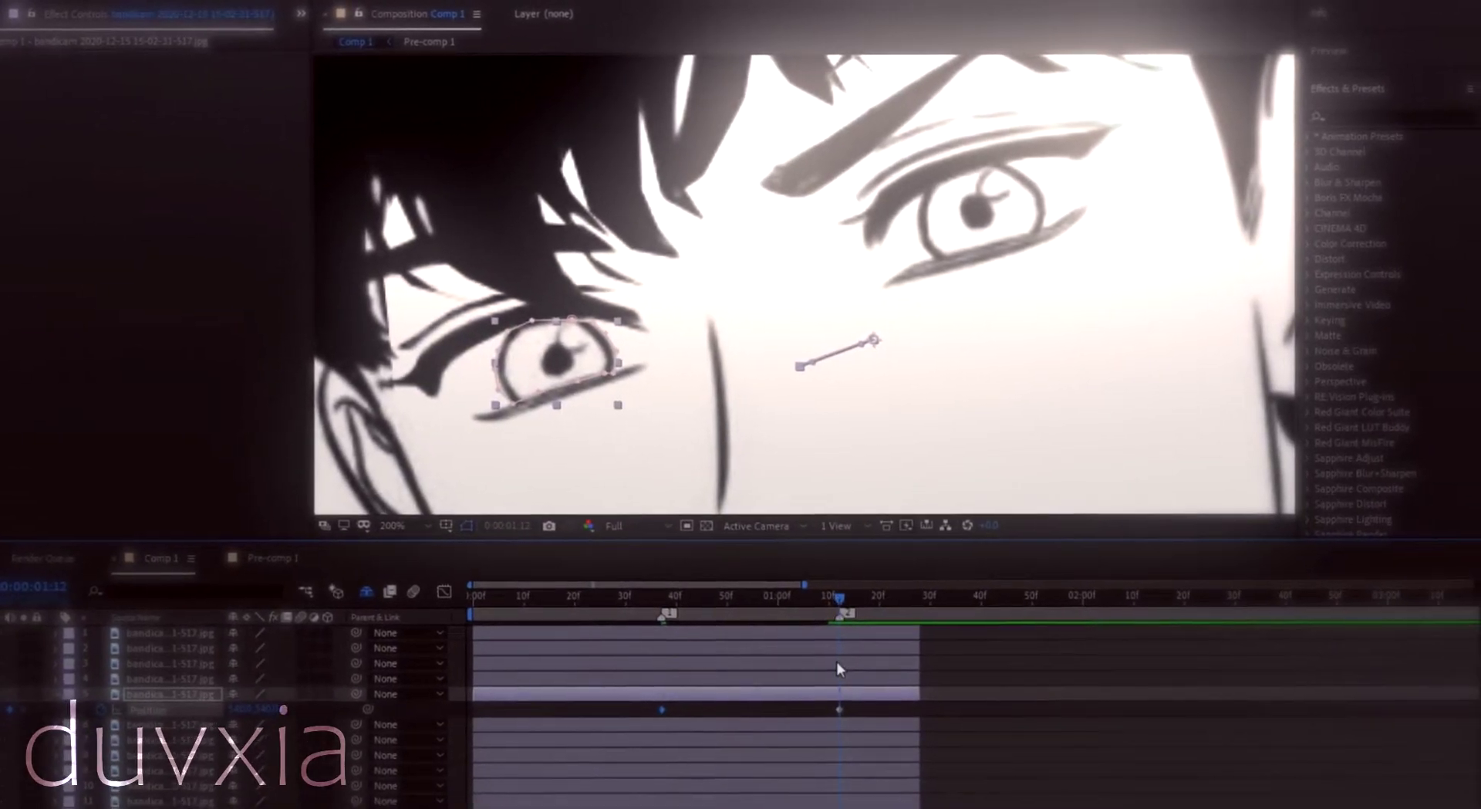
Preview the eye movement, check its position speed curve, and jump to the 1:12 keyframe.
{"action": "left_click_drag", "start_coordinate": [584, 604], "coordinate": [665, 602]}
{"action": "key", "text": "m"}
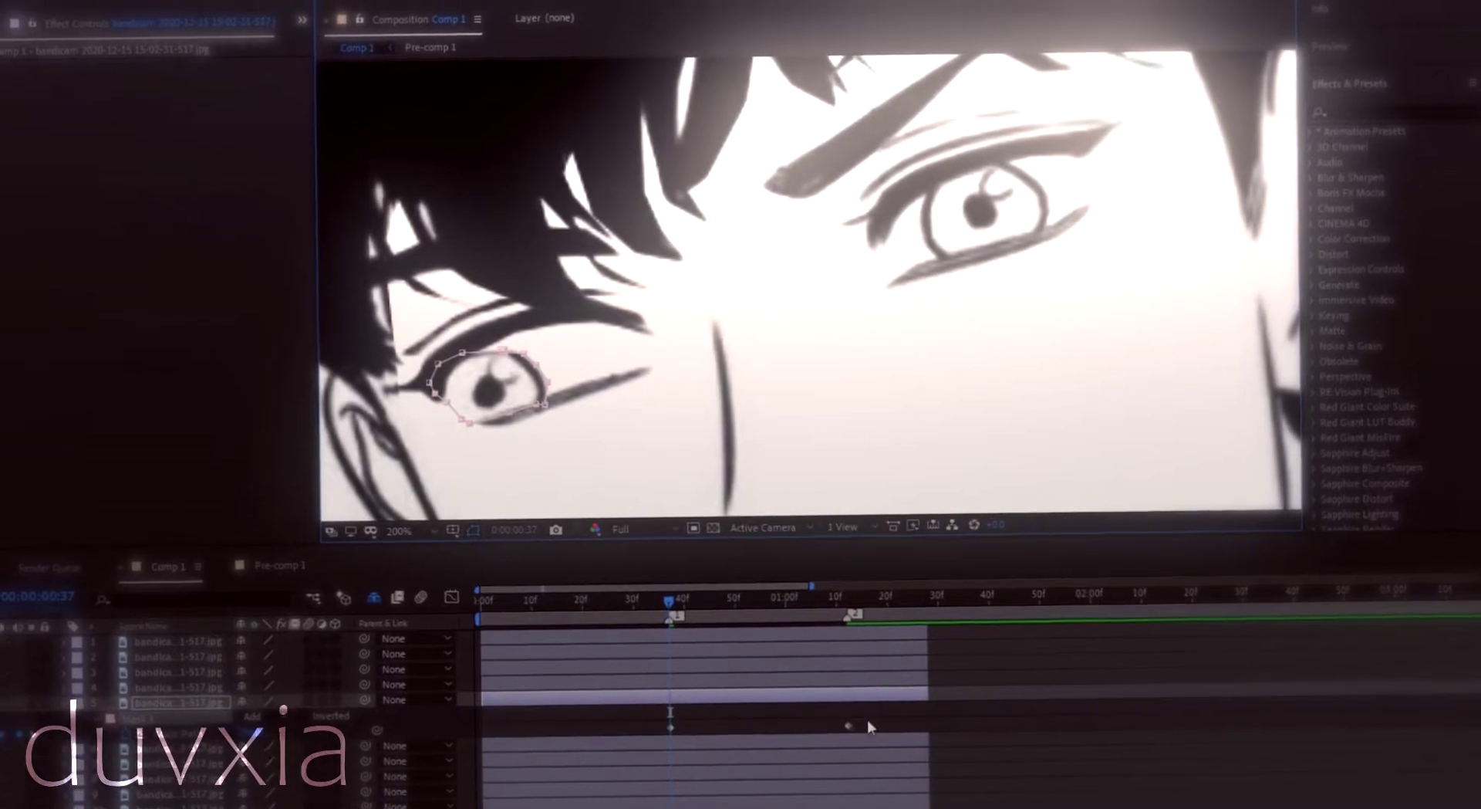
{"action": "key", "text": "shift+F3"}
{"action": "key", "text": "p"}
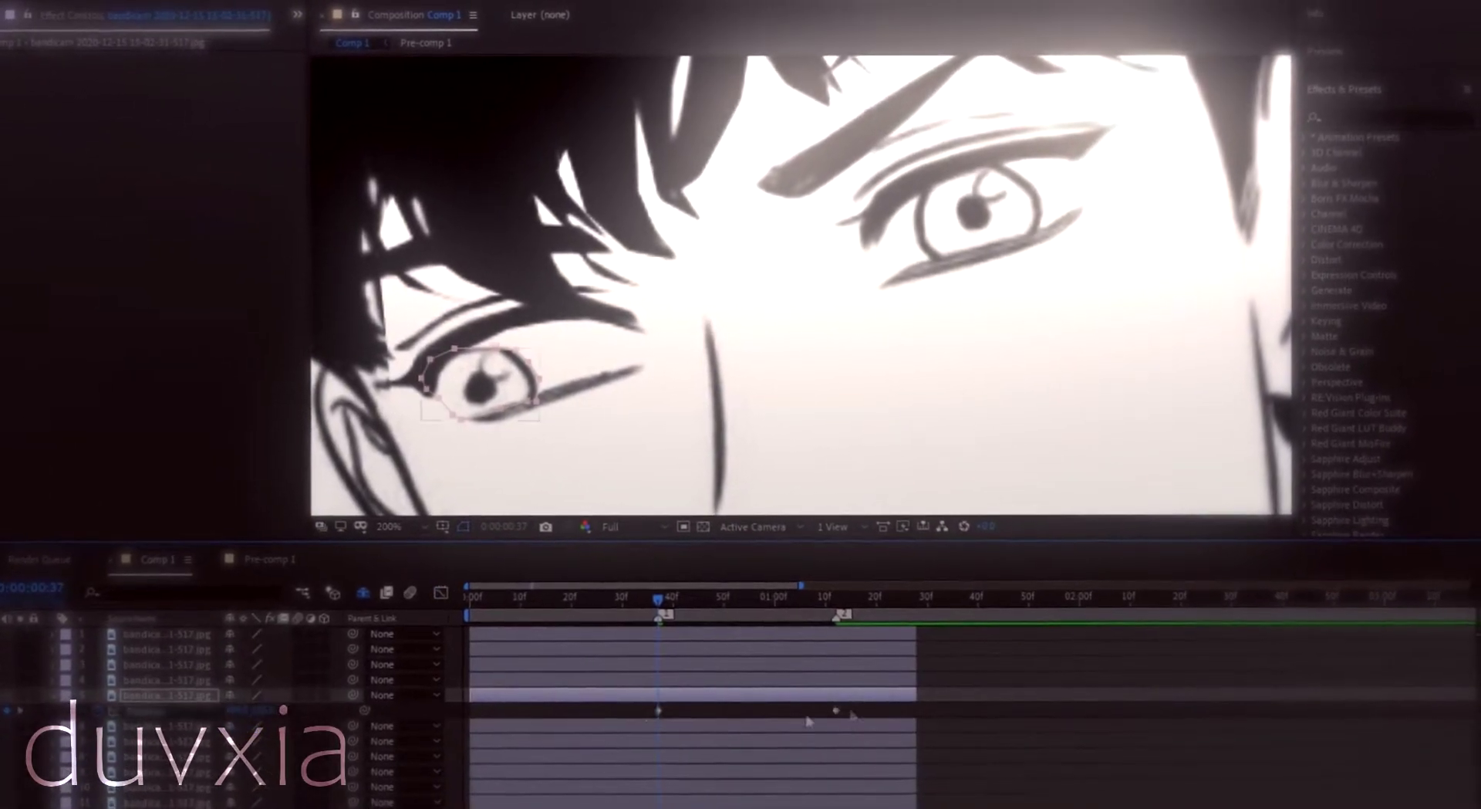
{"action": "key", "text": "shift+F3"}
{"action": "key", "text": "comma"}
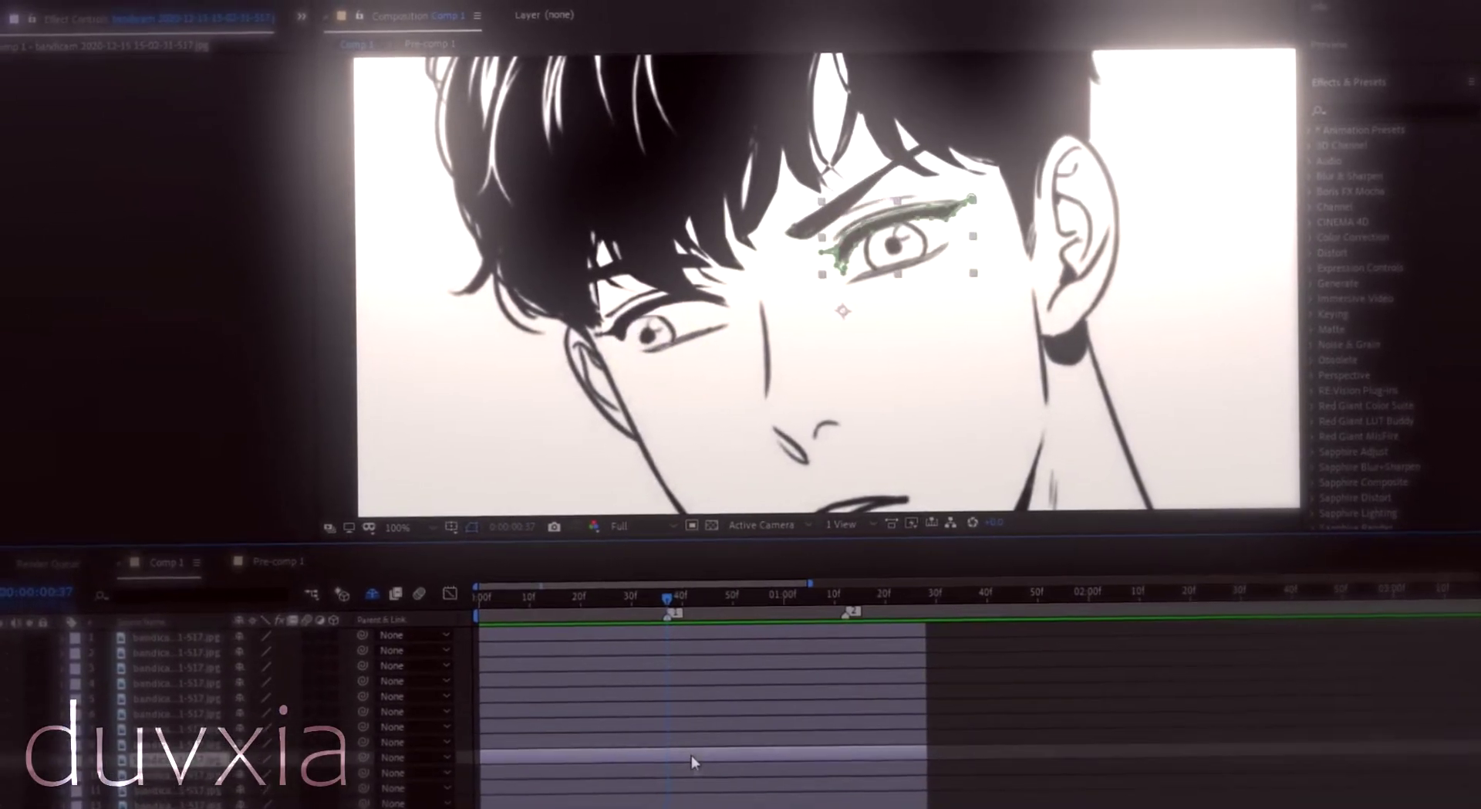
{"action": "key", "text": "k"}
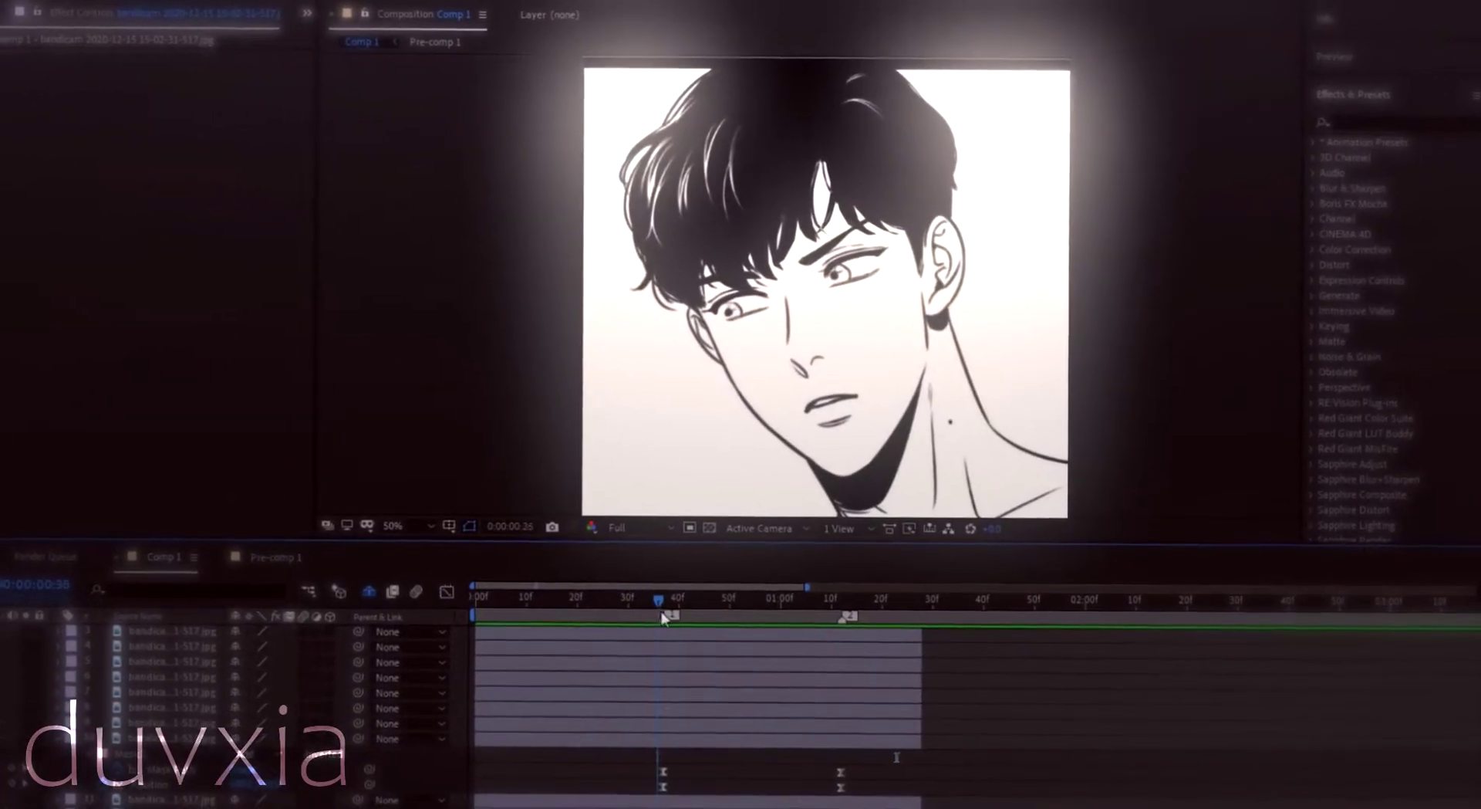
Check the eye animation's speed curve in the Graph Editor.
{"action": "key", "text": "shift+F3"}
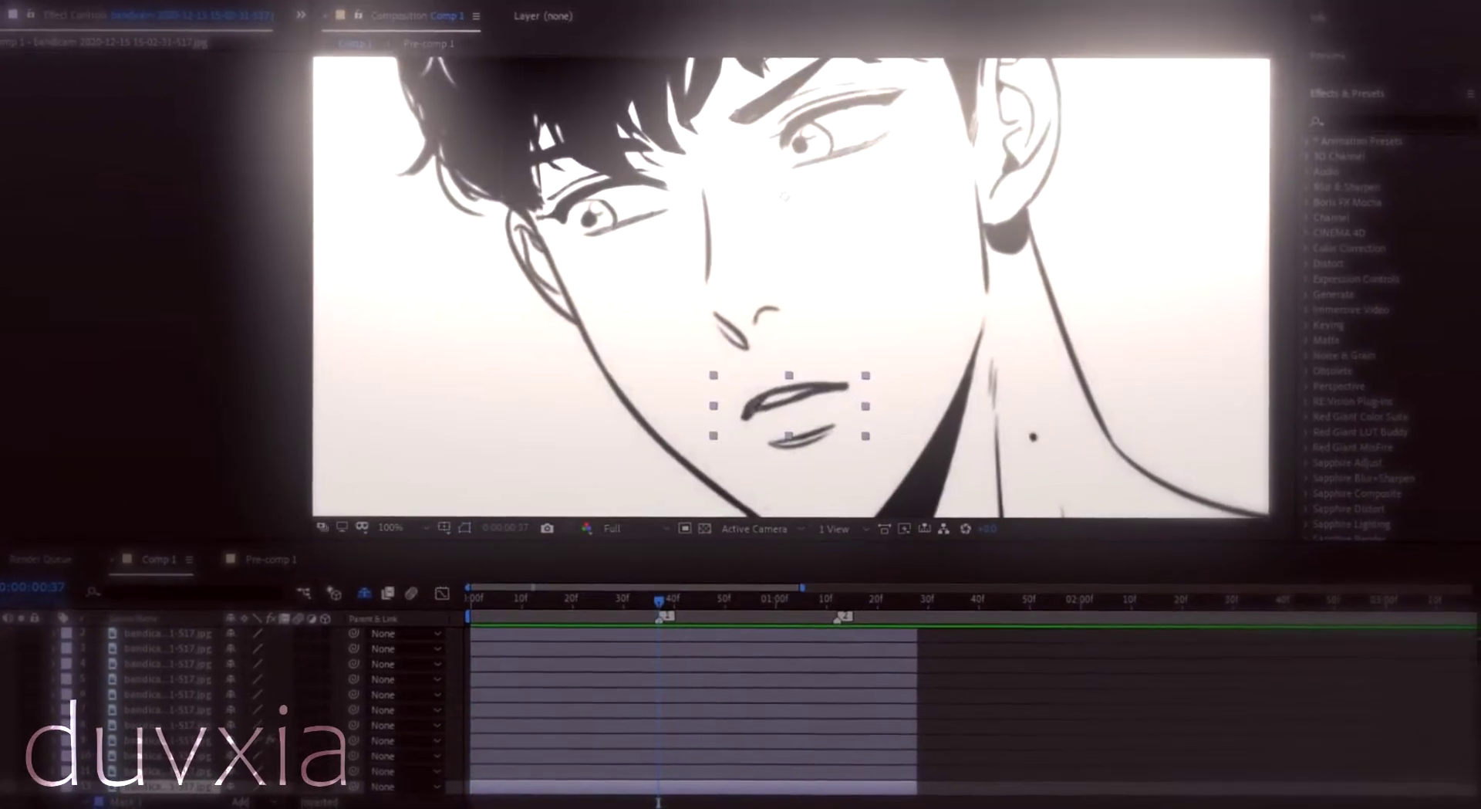
Add puppet pins along the lip and keyframe a pin into a slight smile, reviewing its speed curve.
{"action": "key", "text": "u"}
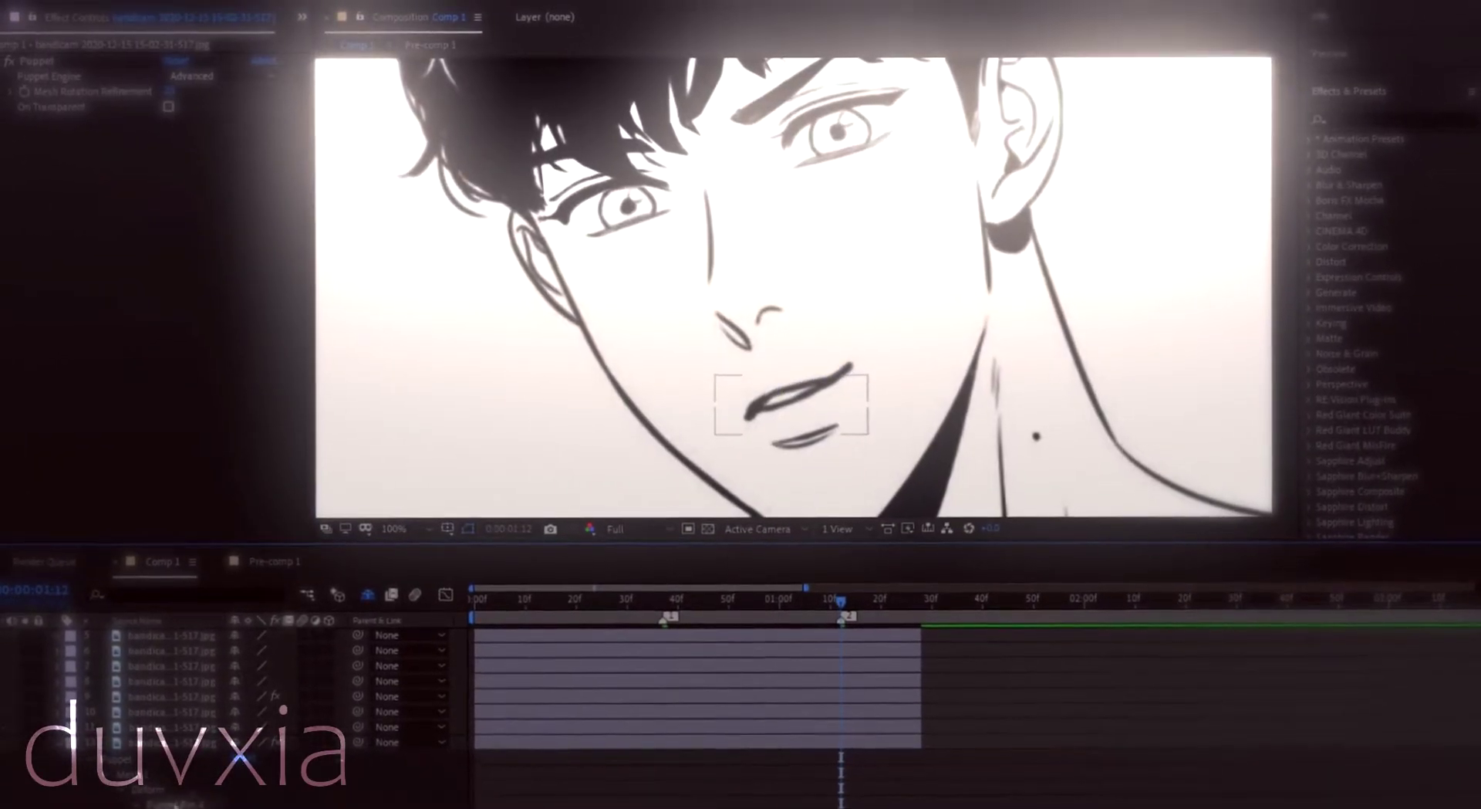
{"action": "left_click", "coordinate": [741, 409]}
{"action": "left_click", "coordinate": [768, 403]}
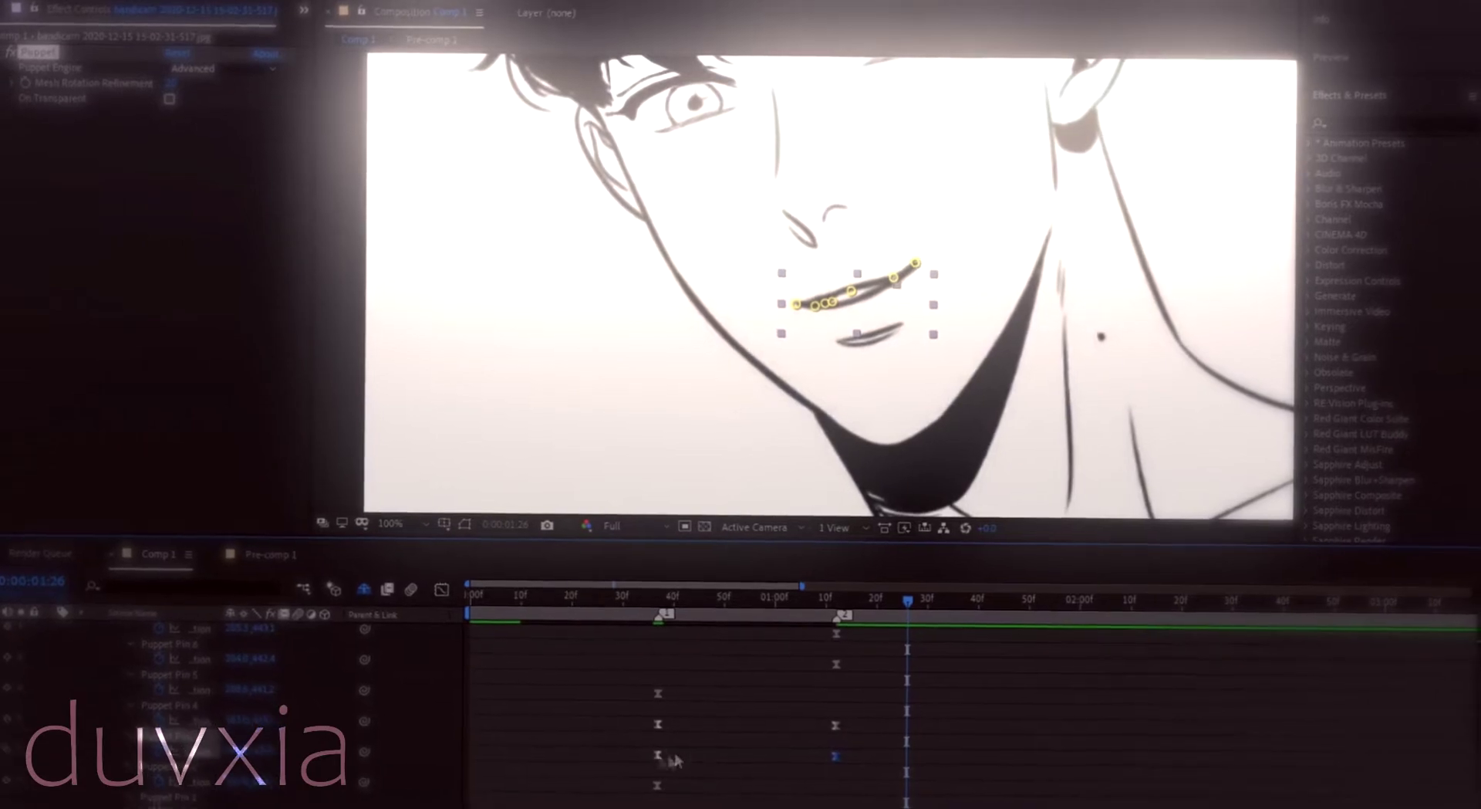
{"action": "key", "text": "shift+F3"}
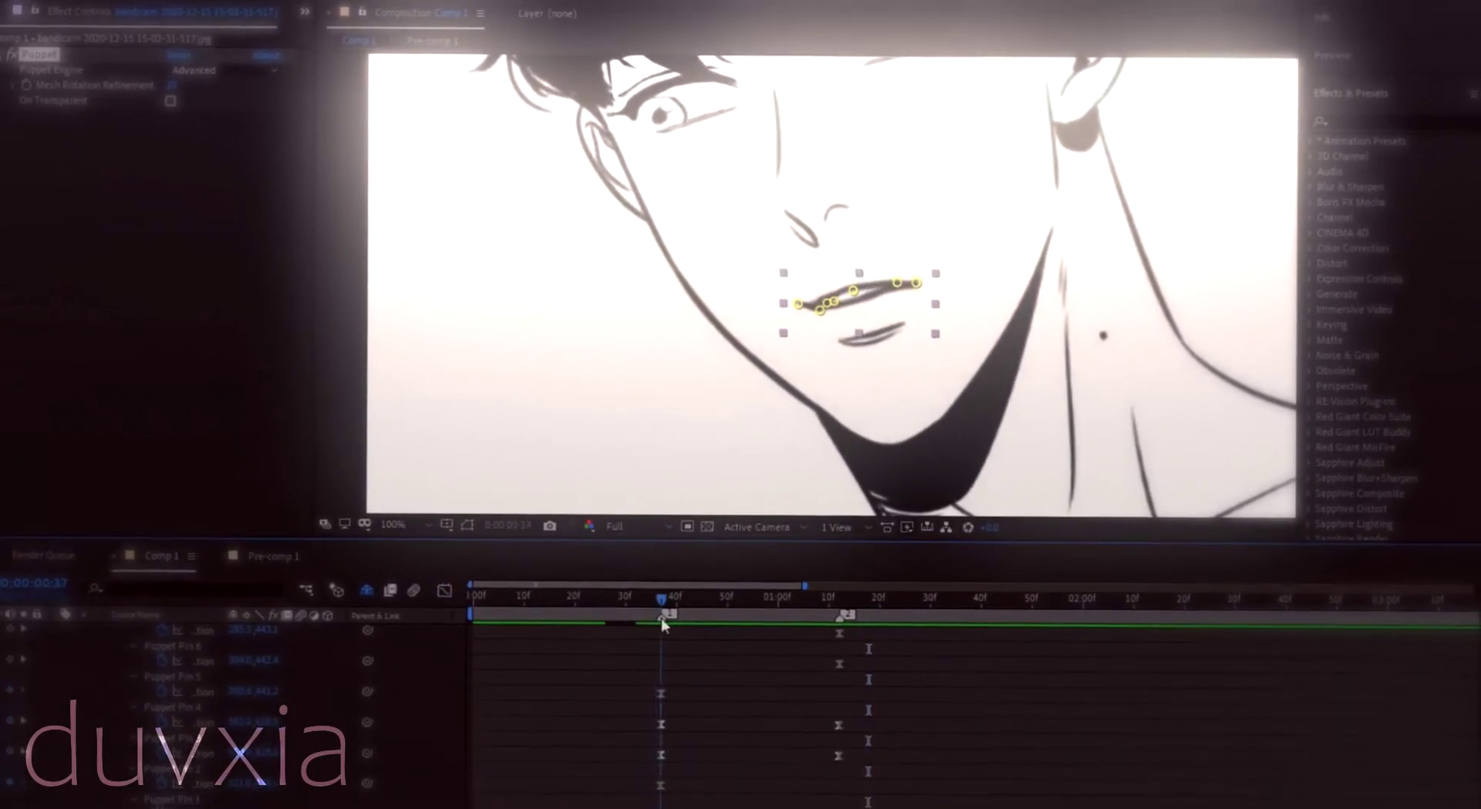
{"action": "left_click", "coordinate": [803, 343]}
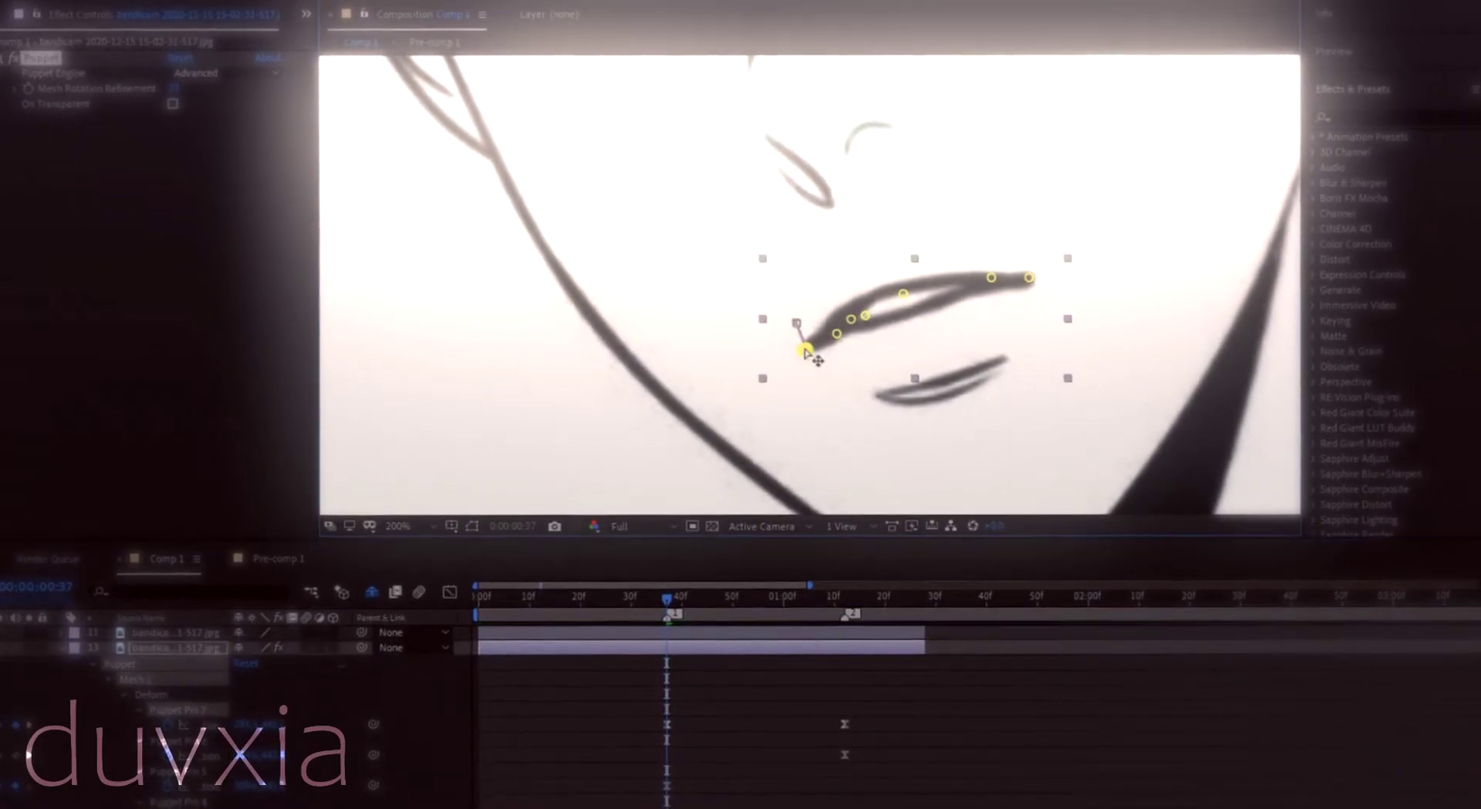
{"action": "key", "text": "shift+F3"}
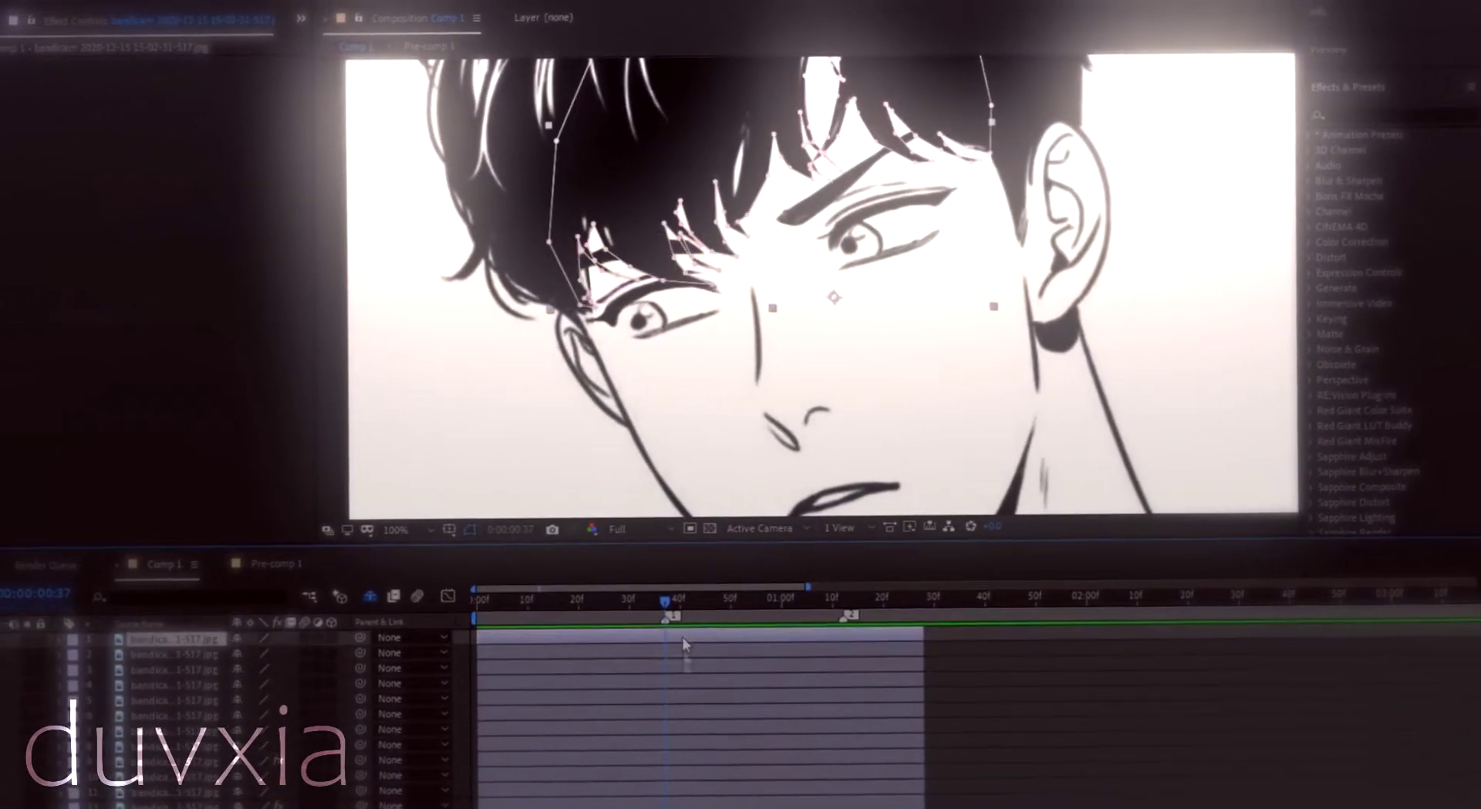
Add puppet pins along the eyebrow and apply Easy Ease (F9) to its keyframes in the Graph Editor.
{"action": "left_click", "coordinate": [685, 726]}
{"action": "left_click", "coordinate": [833, 186]}
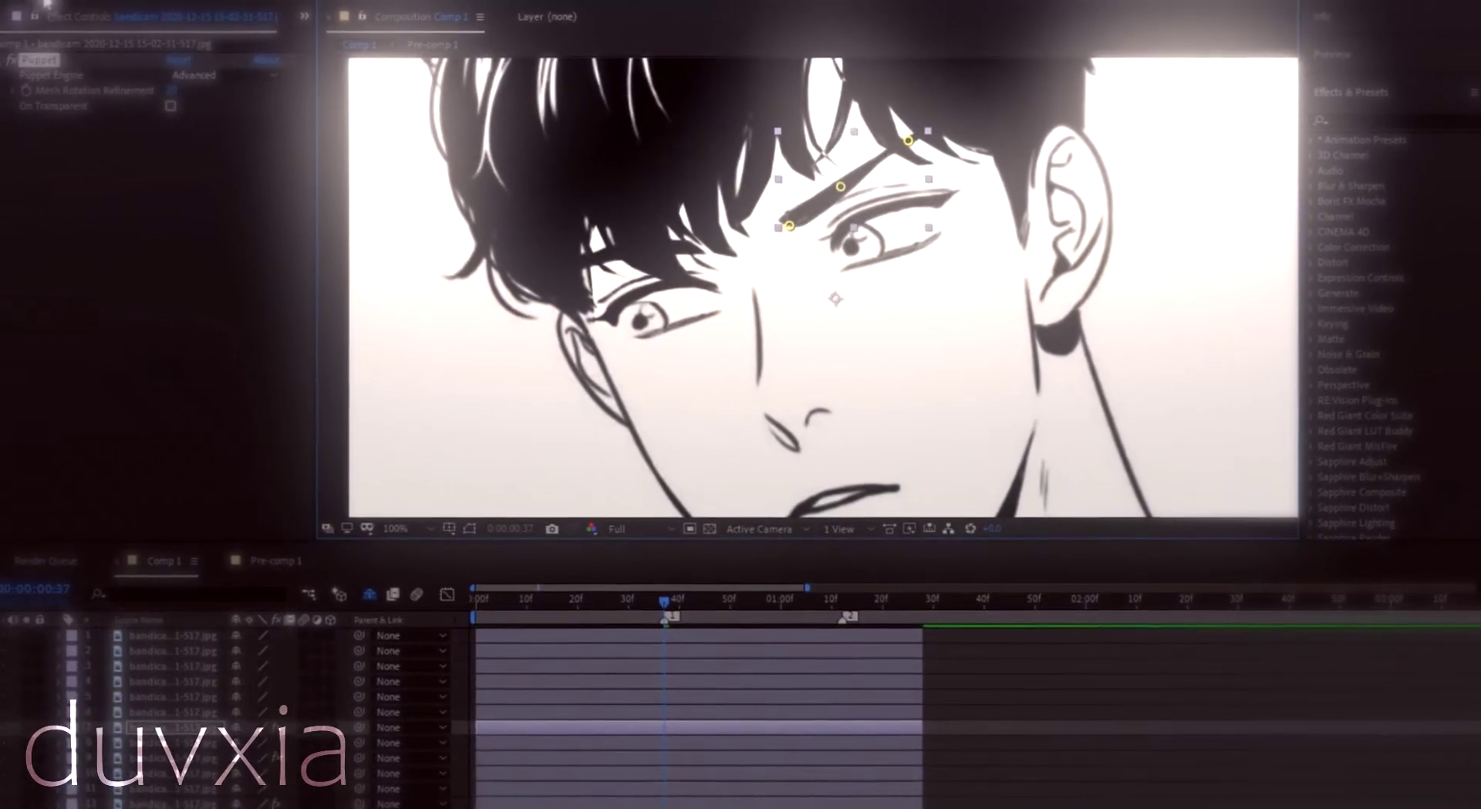
{"action": "left_click", "coordinate": [782, 225]}
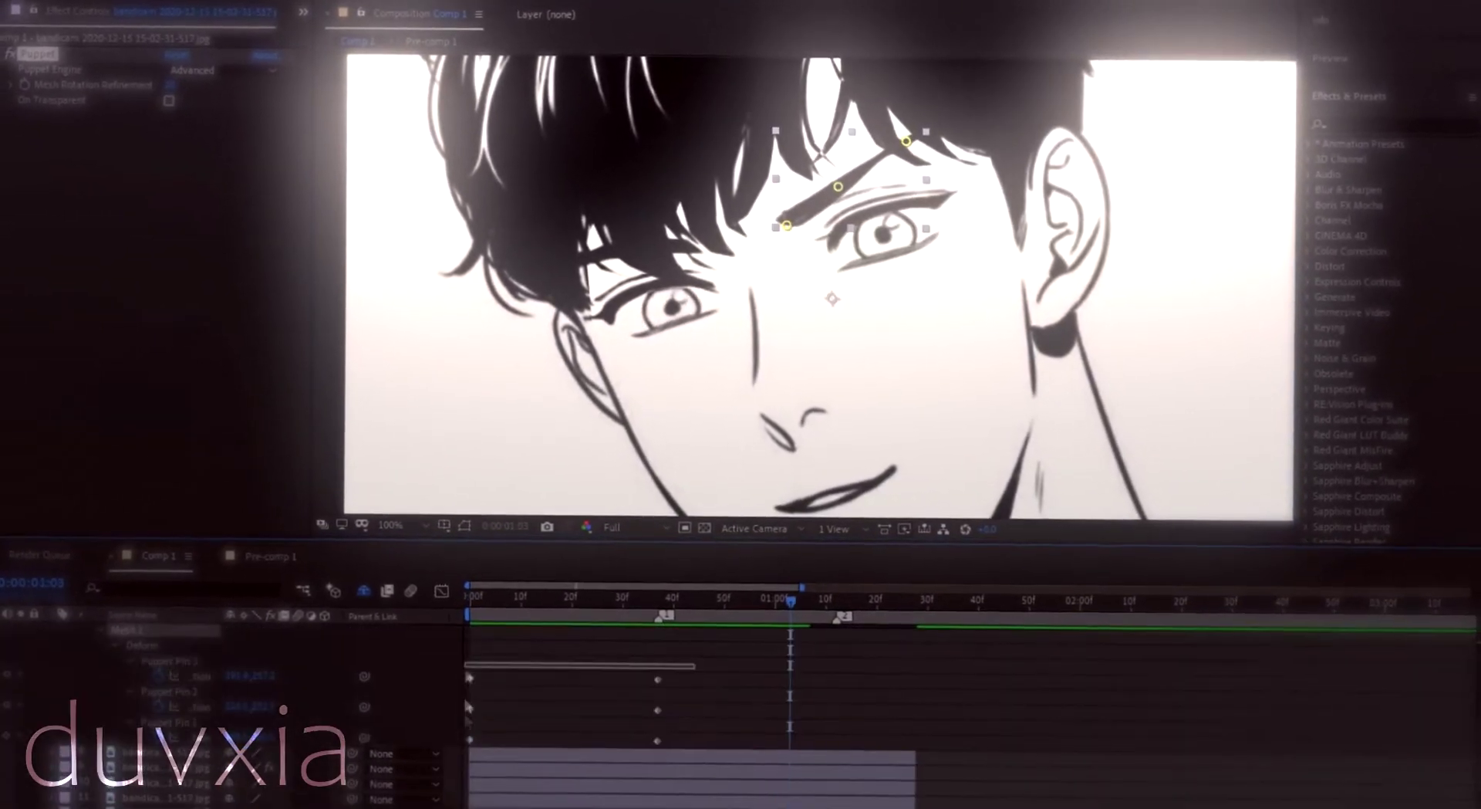
{"action": "key", "text": "shift+F3"}
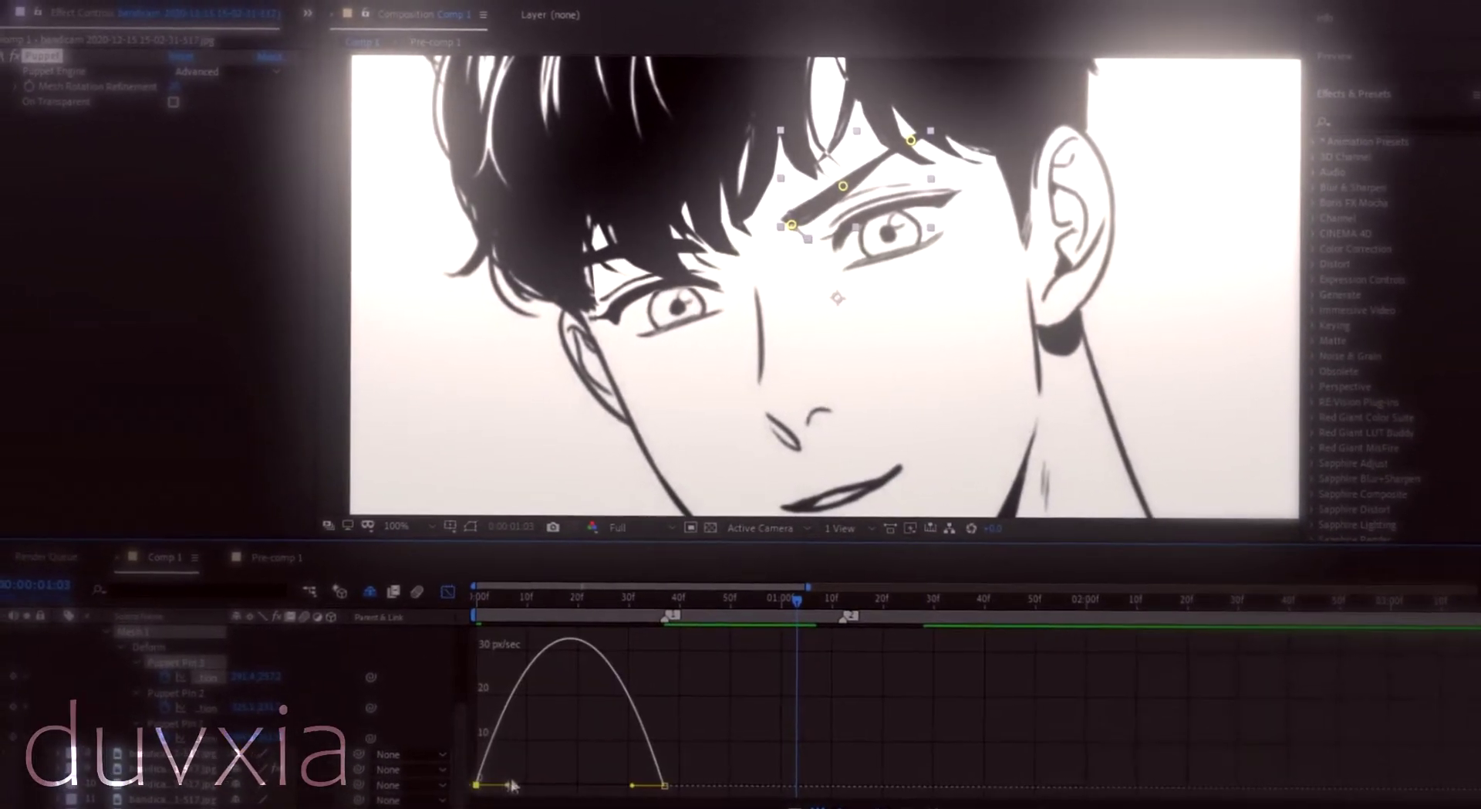
{"action": "left_click_drag", "start_coordinate": [513, 785], "coordinate": [489, 792]}
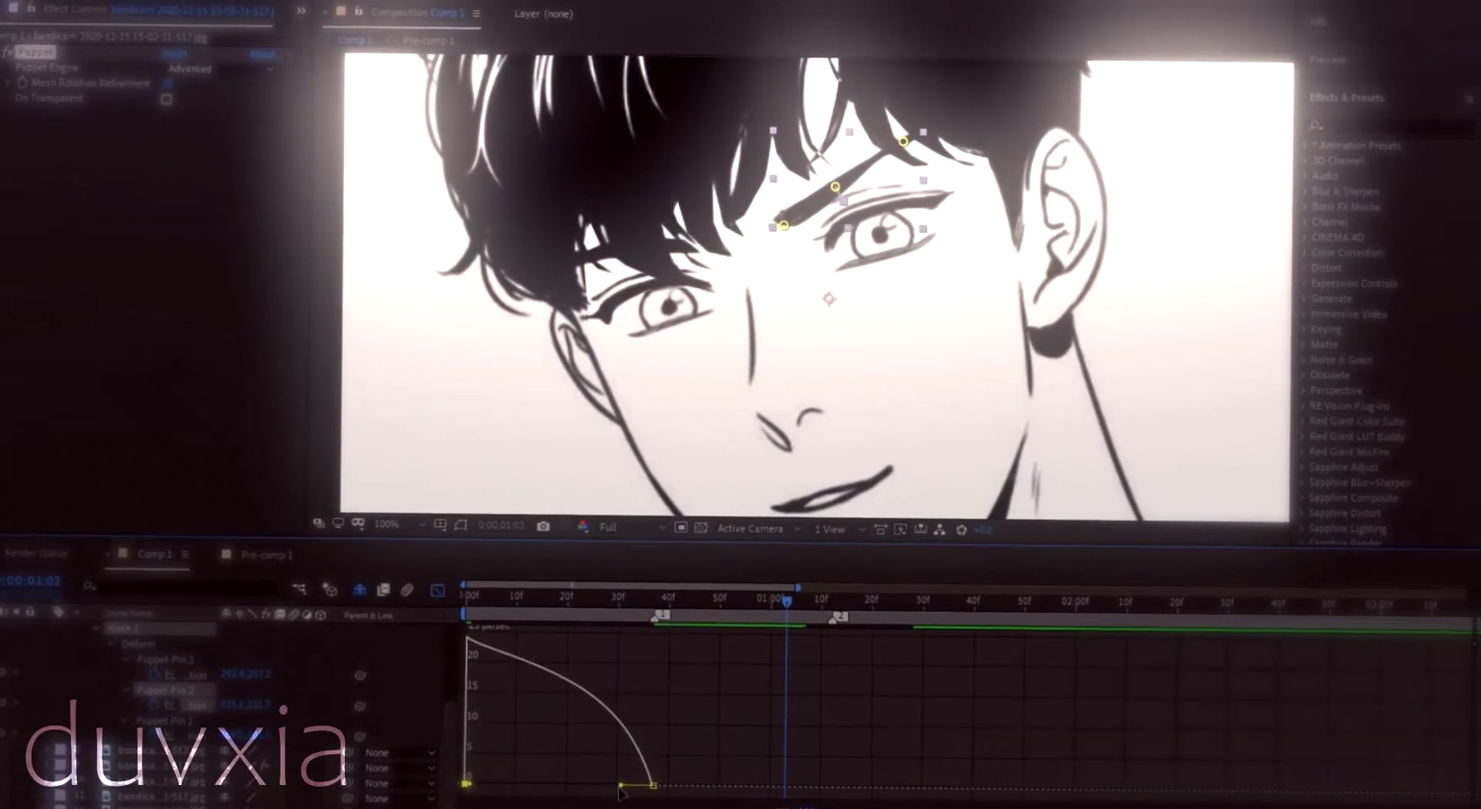
{"action": "key", "text": "F9"}
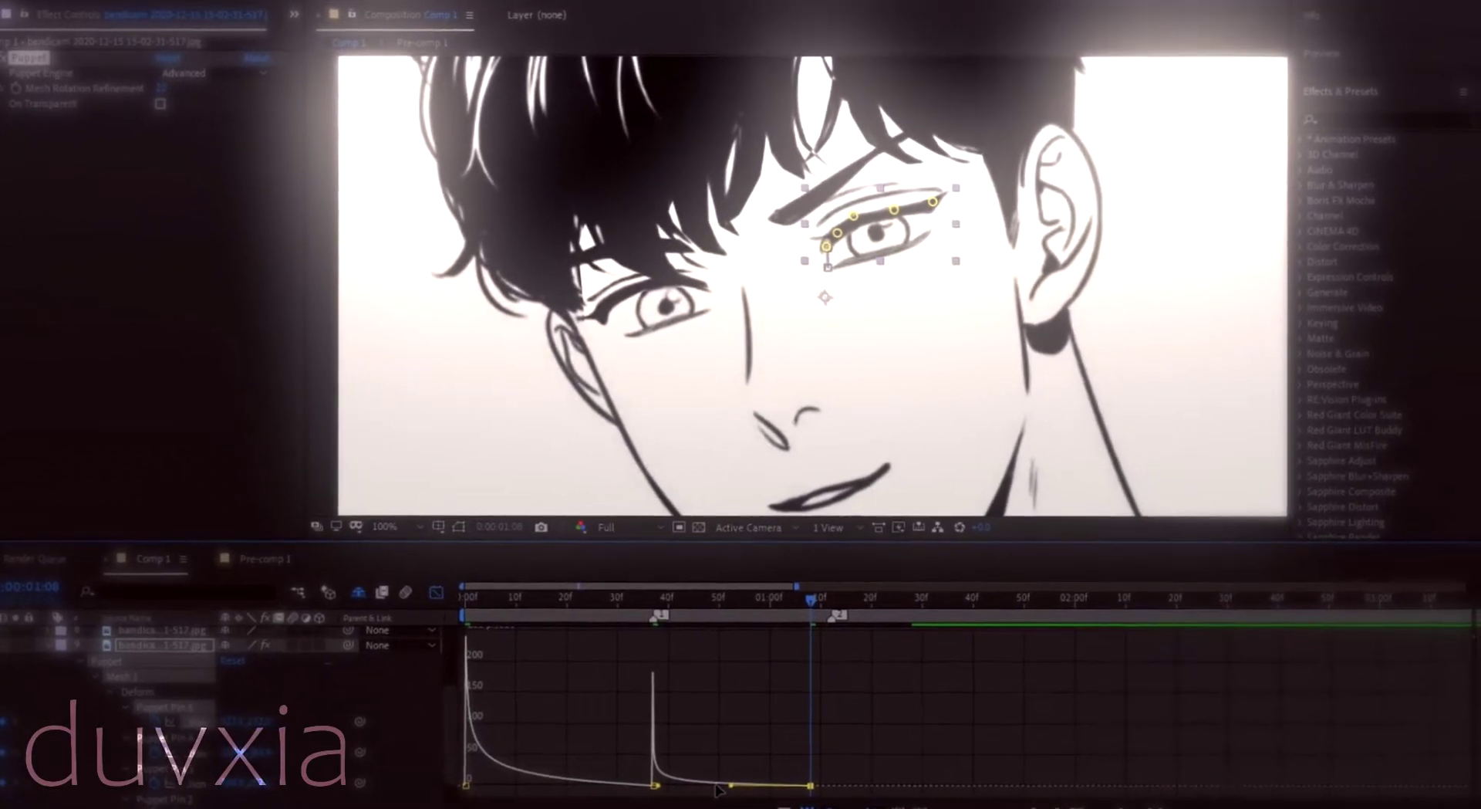
On the eyelid layer, pull the eyelid puppet pin down-left to close the eye.
{"action": "key", "text": "shift+F3"}
{"action": "key", "text": "shift+F3"}
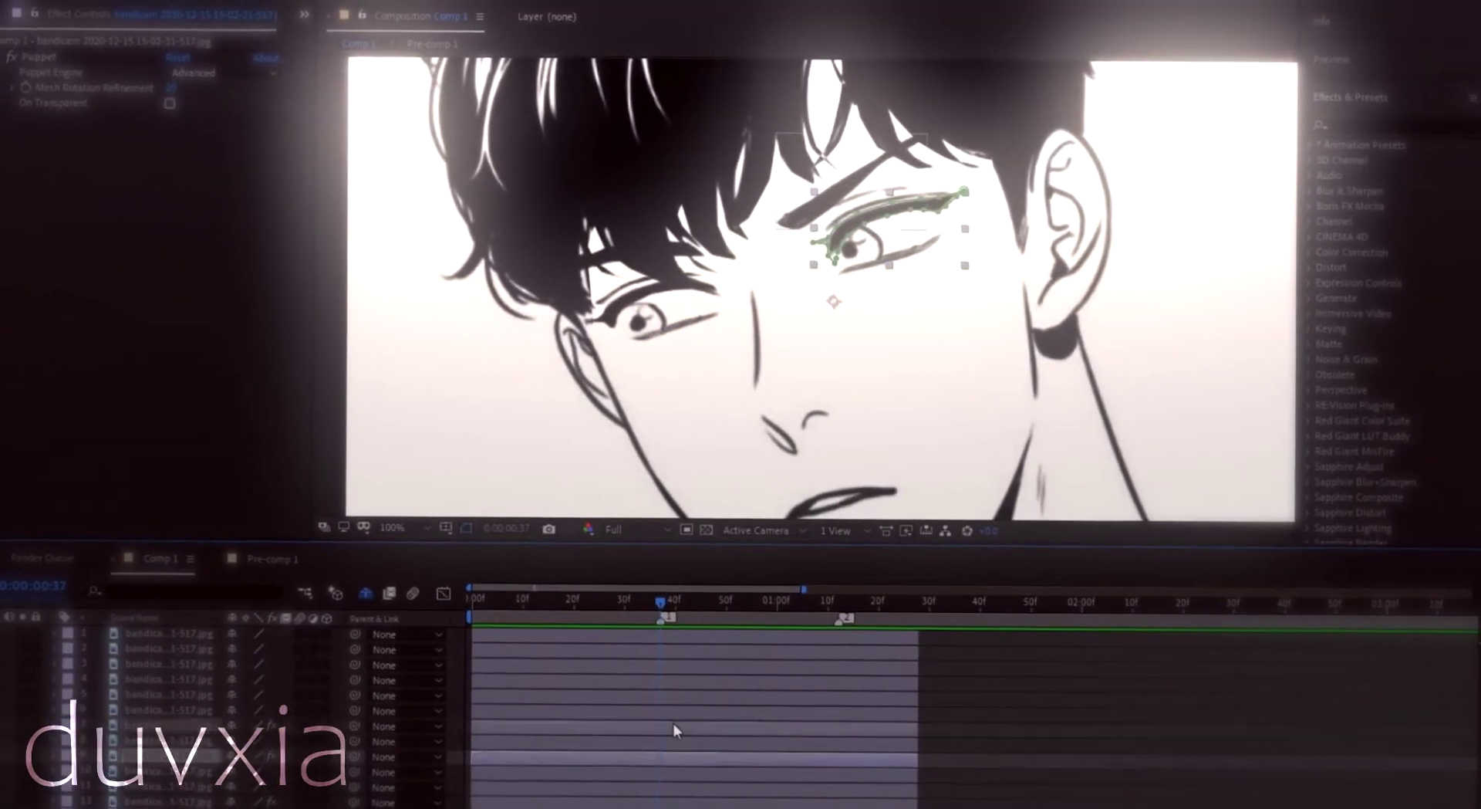
{"action": "left_click", "coordinate": [683, 681]}
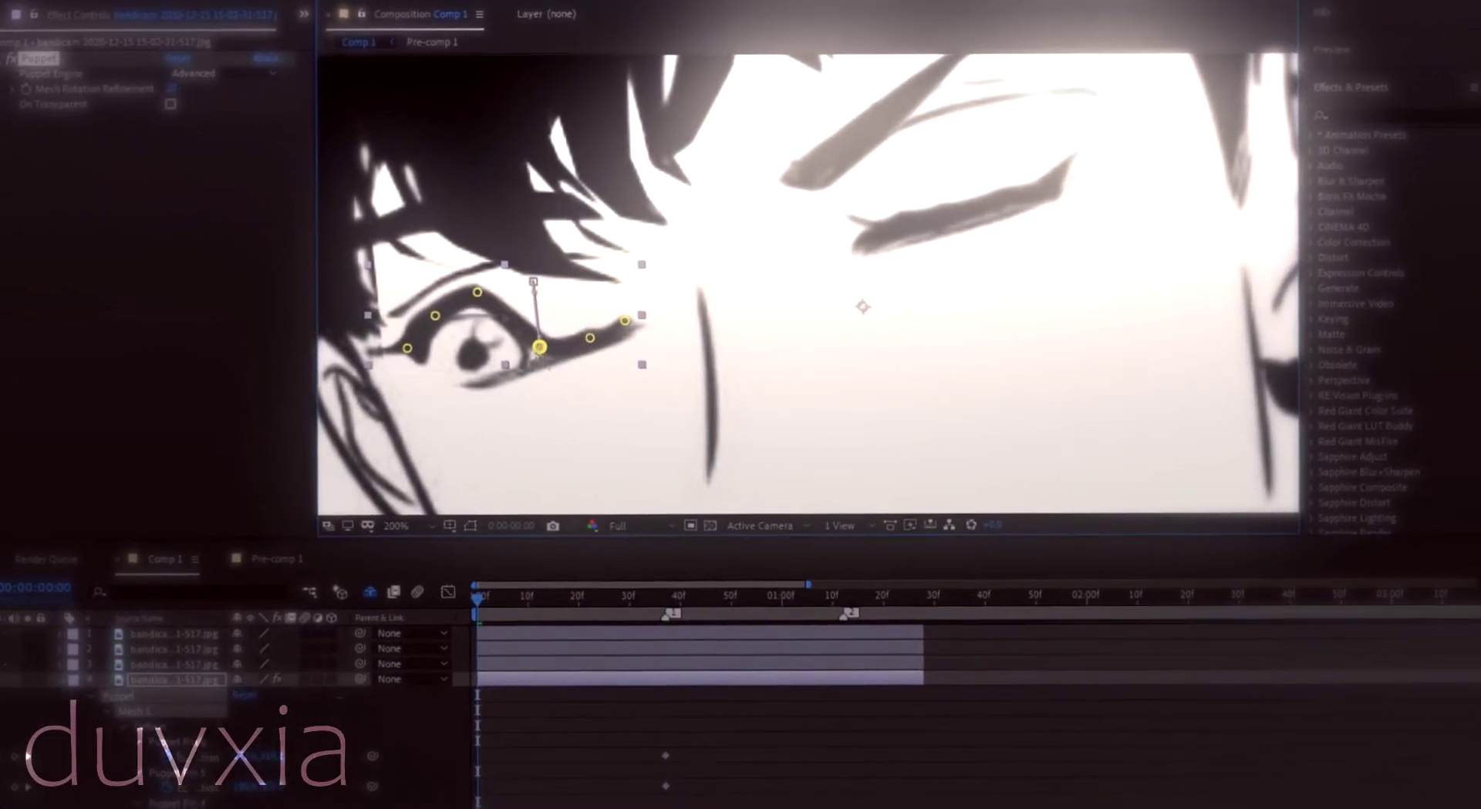
{"action": "left_click_drag", "start_coordinate": [488, 368], "coordinate": [448, 374]}
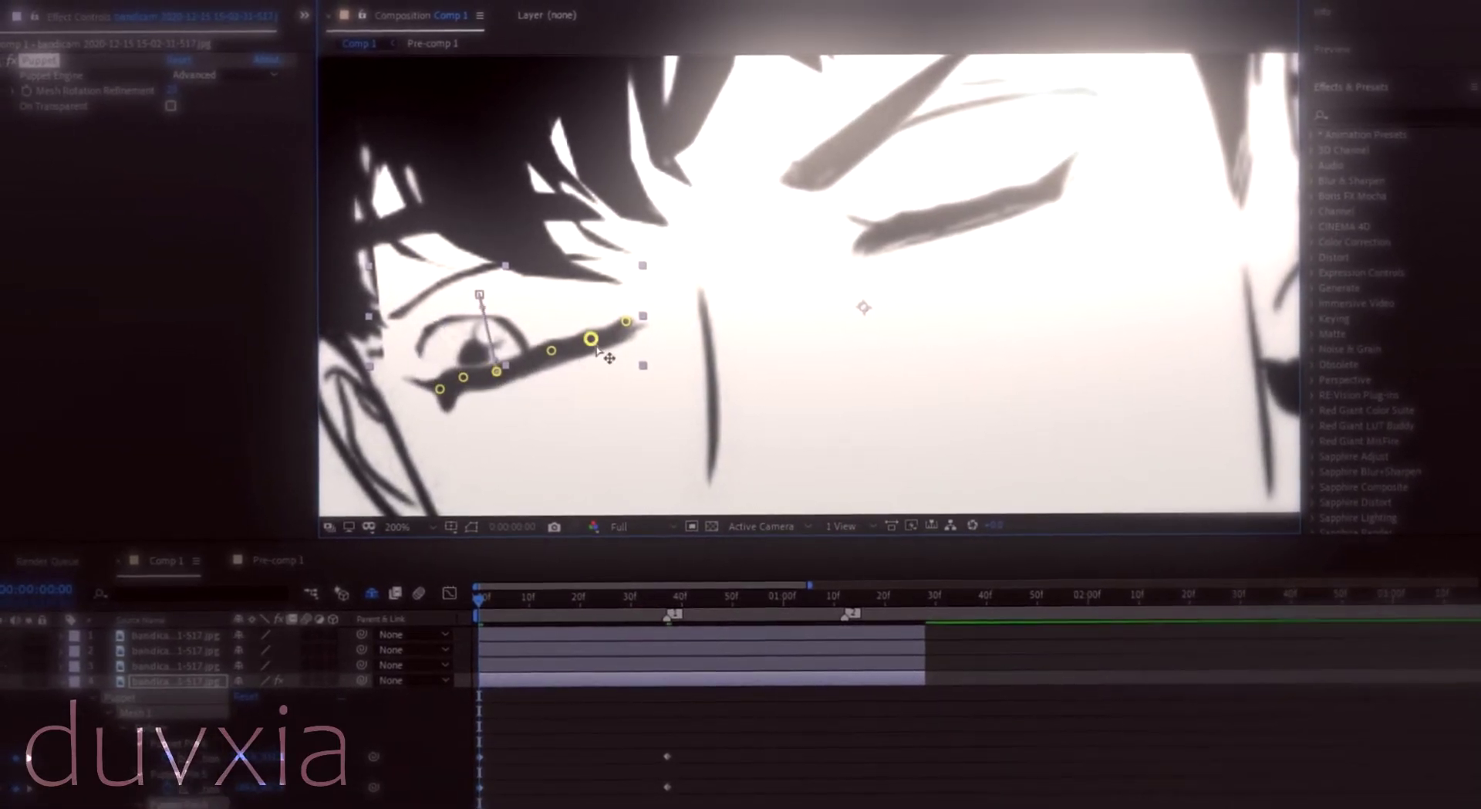
Apply Easy Ease to all eyelid keyframes in the Graph Editor and preview the smoother eye opening.
{"action": "key", "text": "shift+F3"}
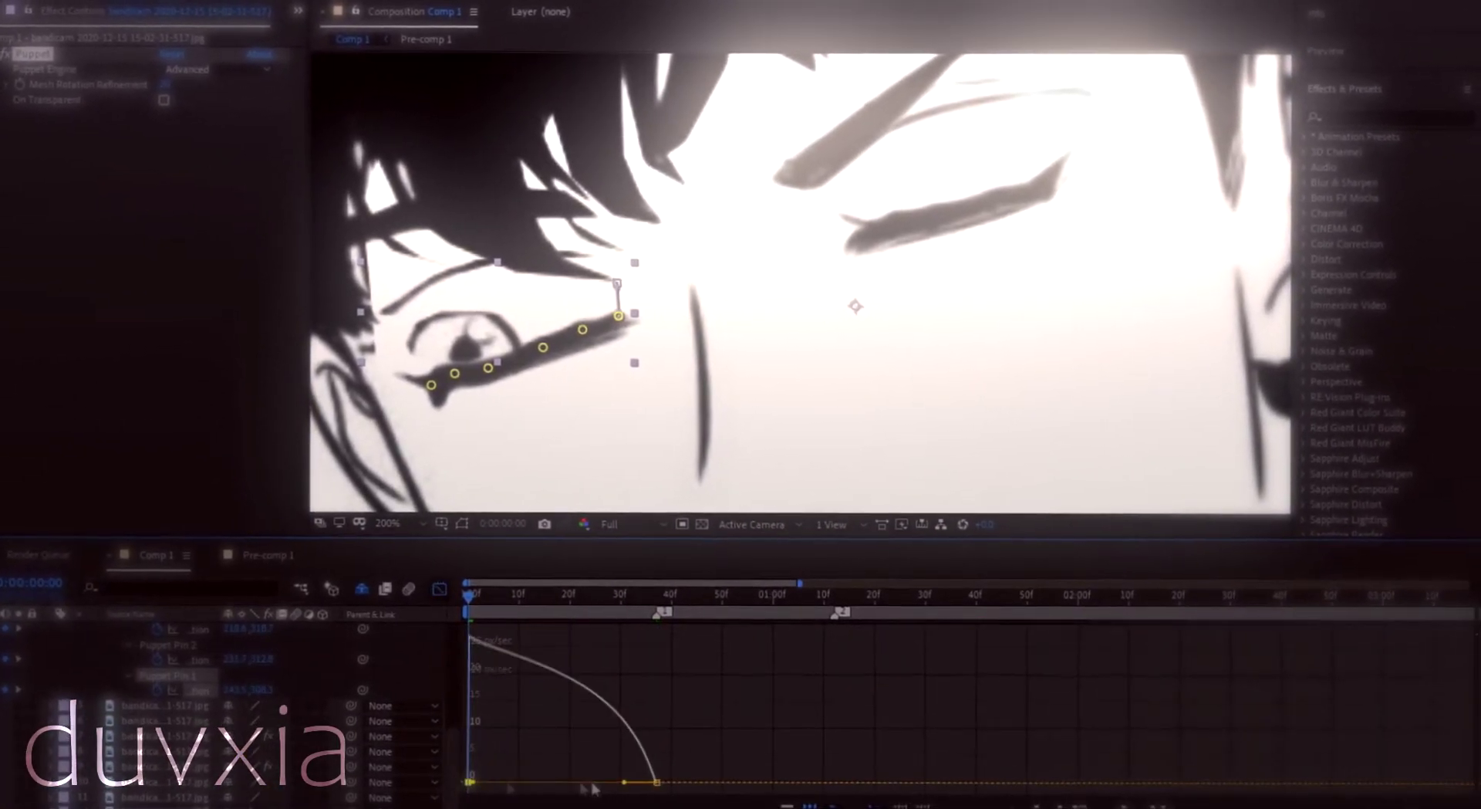
{"action": "key", "text": "F9"}
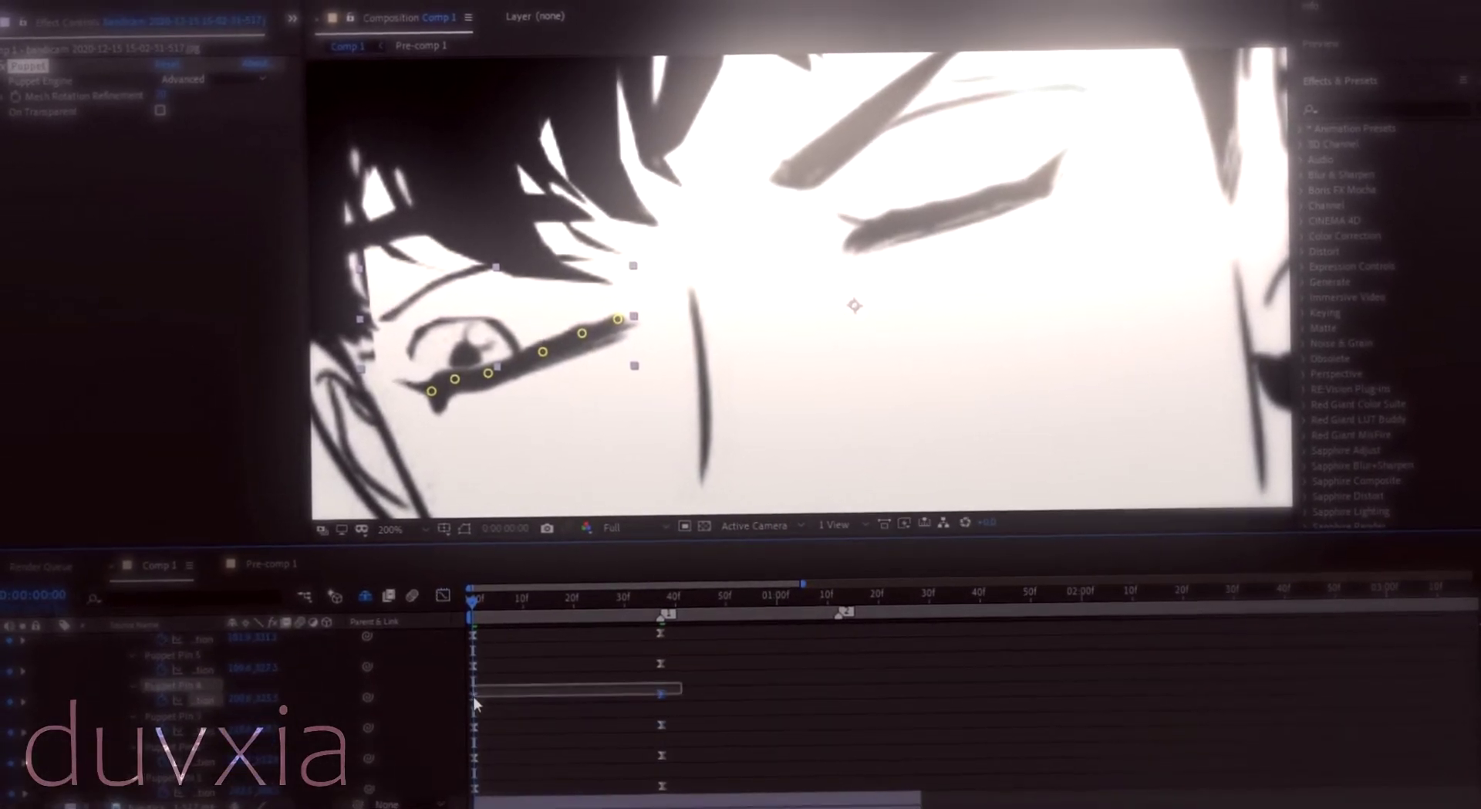
{"action": "key", "text": "shift+F3"}
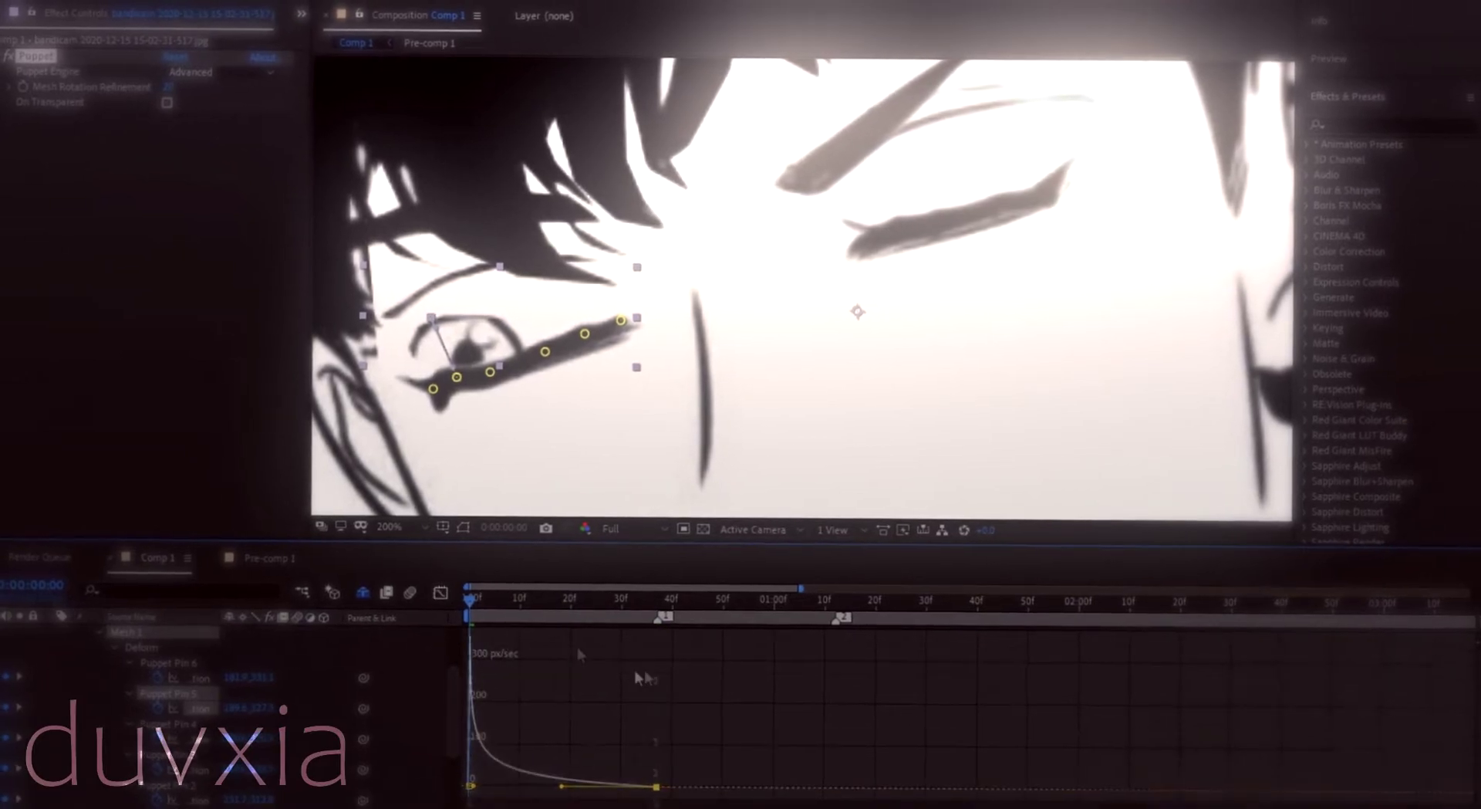
{"action": "left_click_drag", "start_coordinate": [490, 790], "coordinate": [549, 793]}
{"action": "key", "text": "shift+F9"}
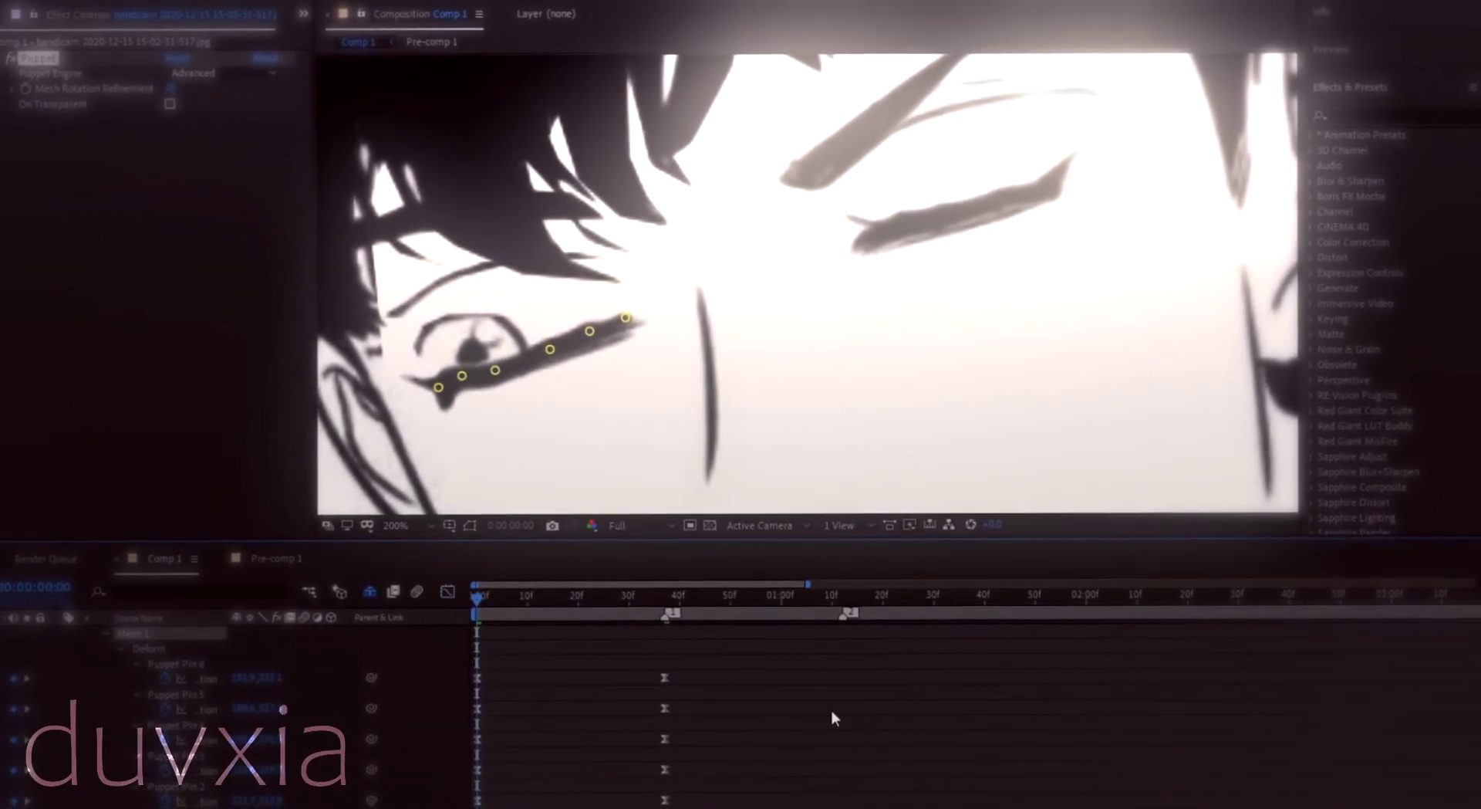
{"action": "key", "text": "space"}
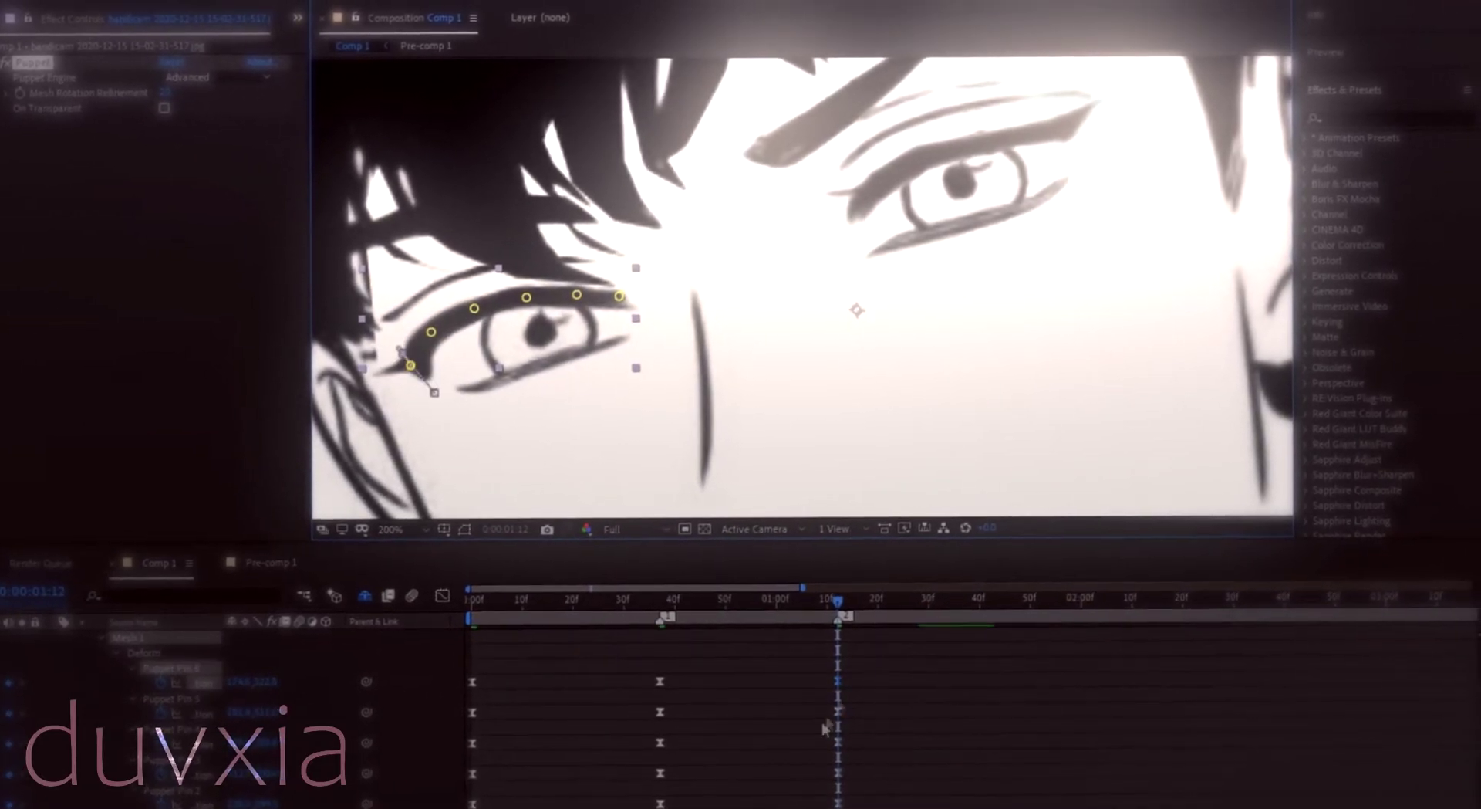
{"action": "left_click", "coordinate": [437, 595]}
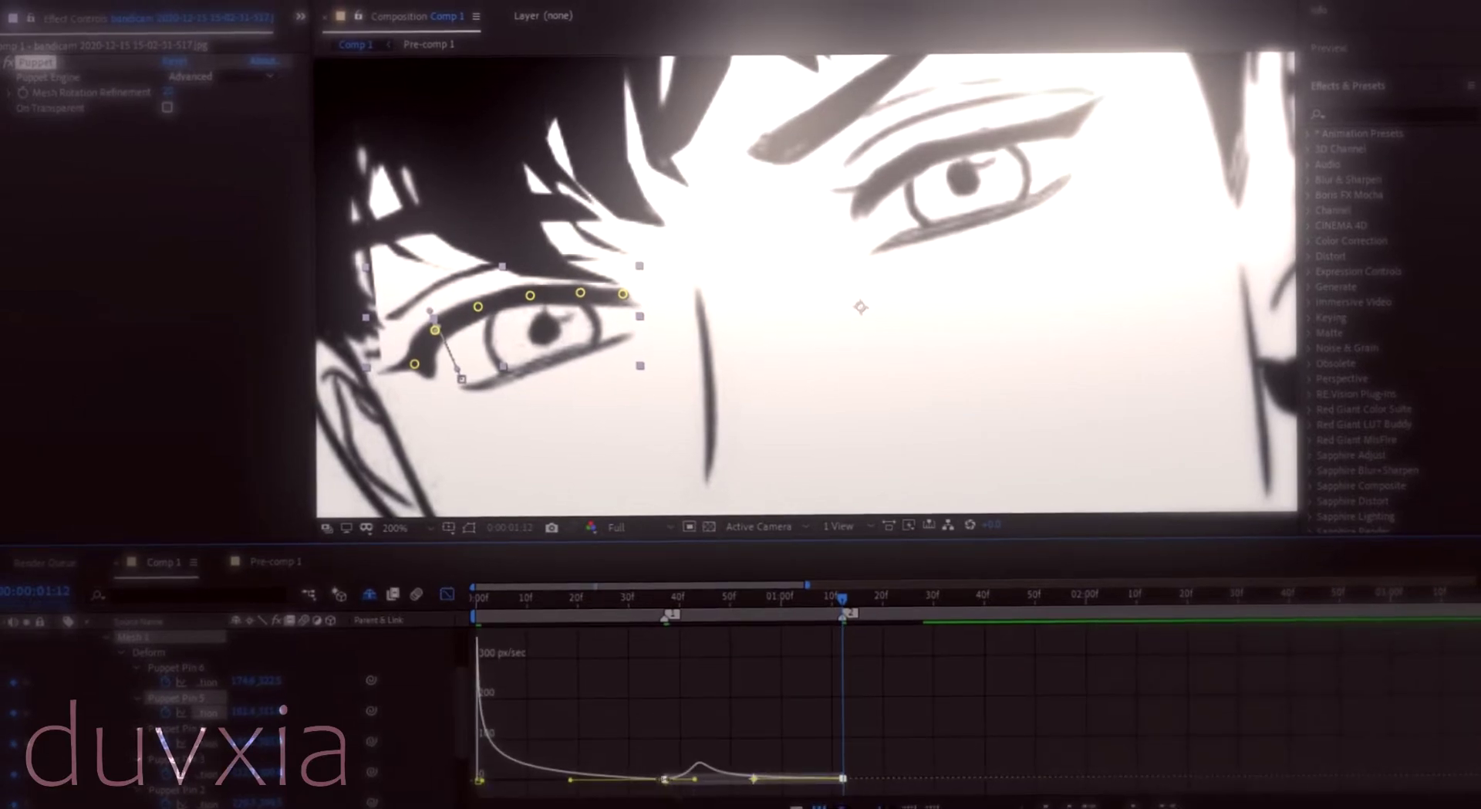
{"action": "key", "text": "shift+F3"}
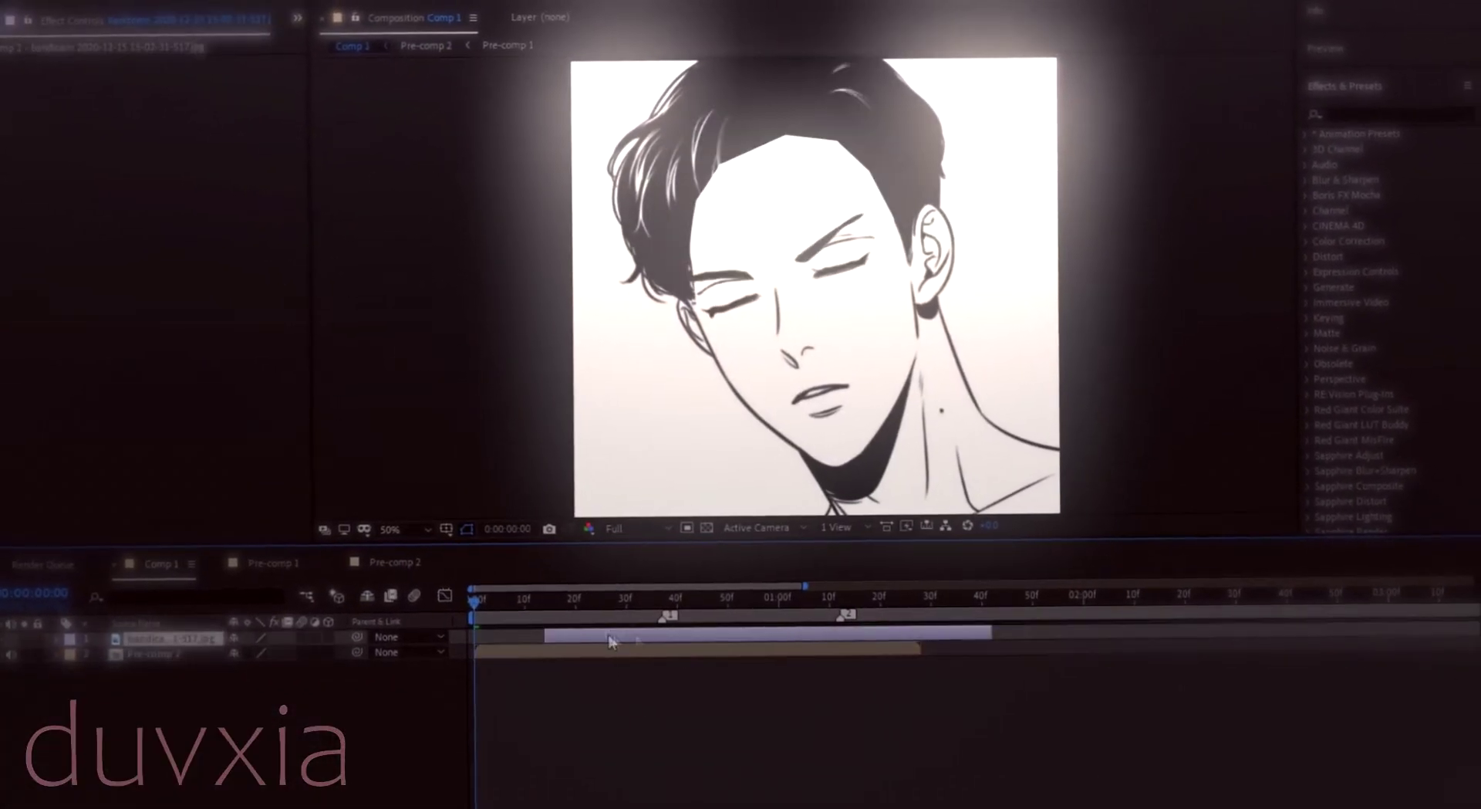
Slide the face layer to start at frame 0 and return to the first frame.
{"action": "mouse_move", "coordinate": [955, 639]}
{"action": "left_mouse_down"}
{"action": "mouse_move", "coordinate": [548, 642]}
{"action": "mouse_move", "coordinate": [568, 637]}
{"action": "left_mouse_up"}
{"action": "left_click", "coordinate": [704, 599]}
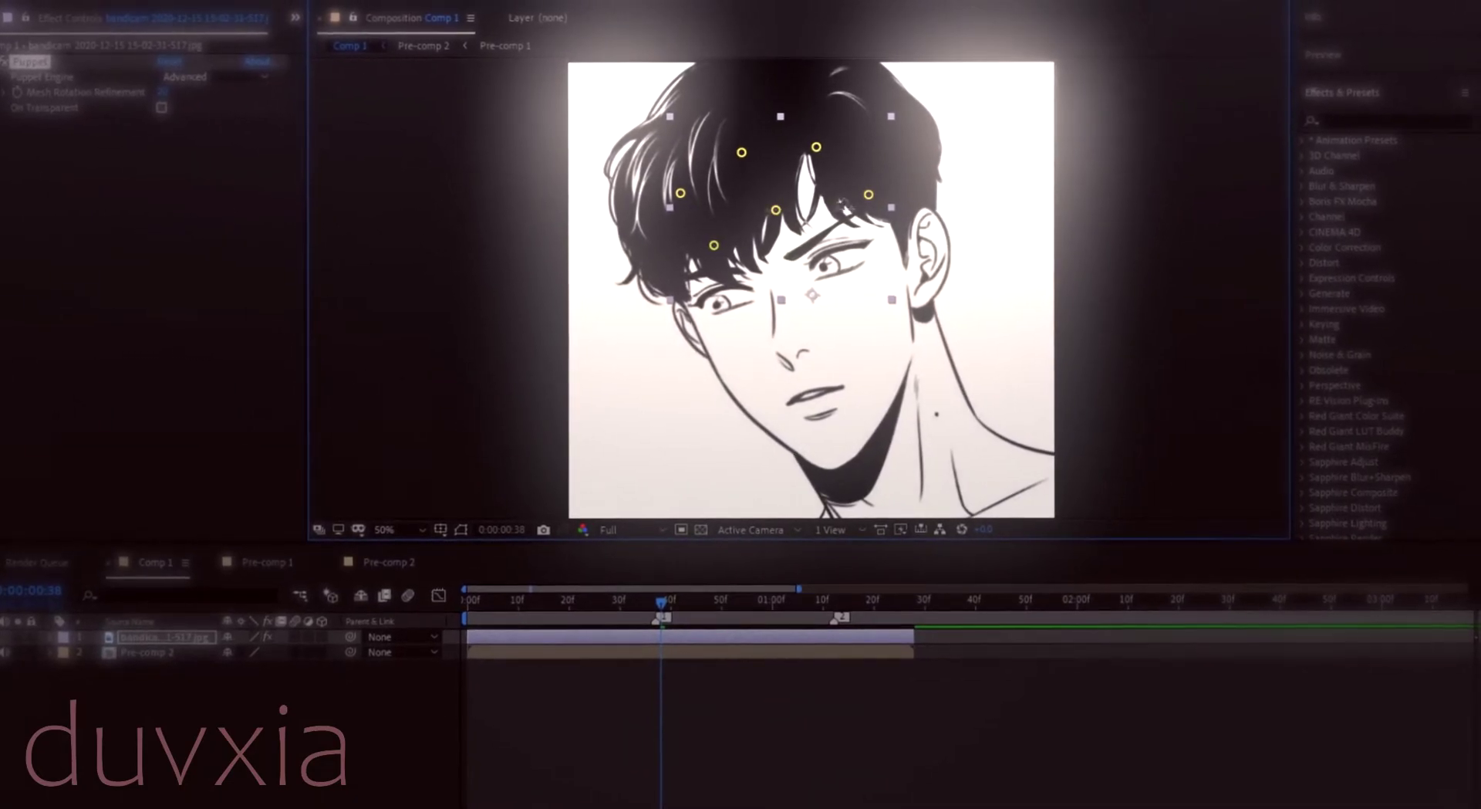
{"action": "key", "text": "Home"}
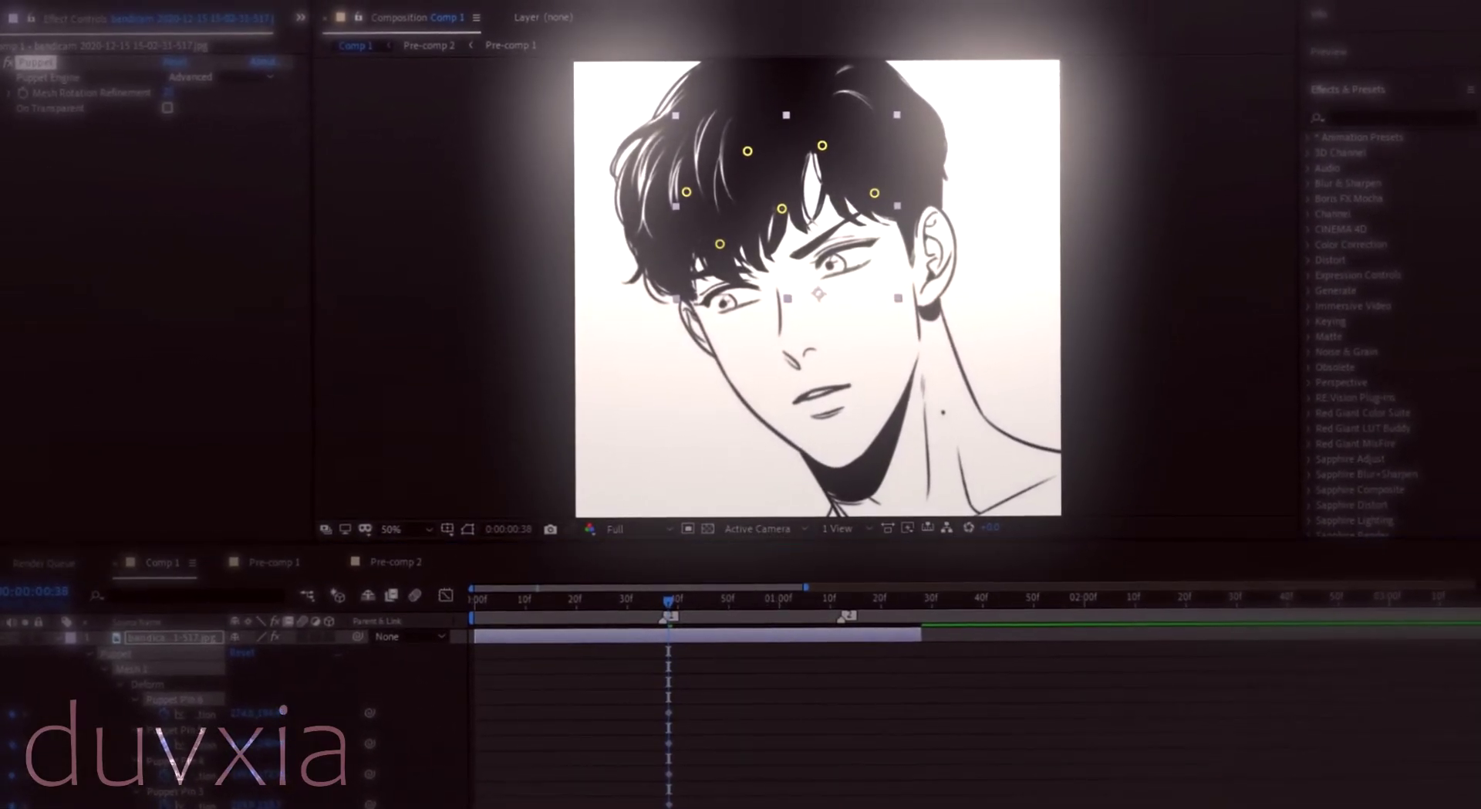
Pin the hair fringe on the forehead, bend it toward the left, and preview.
{"action": "left_click", "coordinate": [828, 212]}
{"action": "left_click", "coordinate": [861, 217]}
{"action": "left_click_drag", "start_coordinate": [717, 277], "coordinate": [698, 281]}
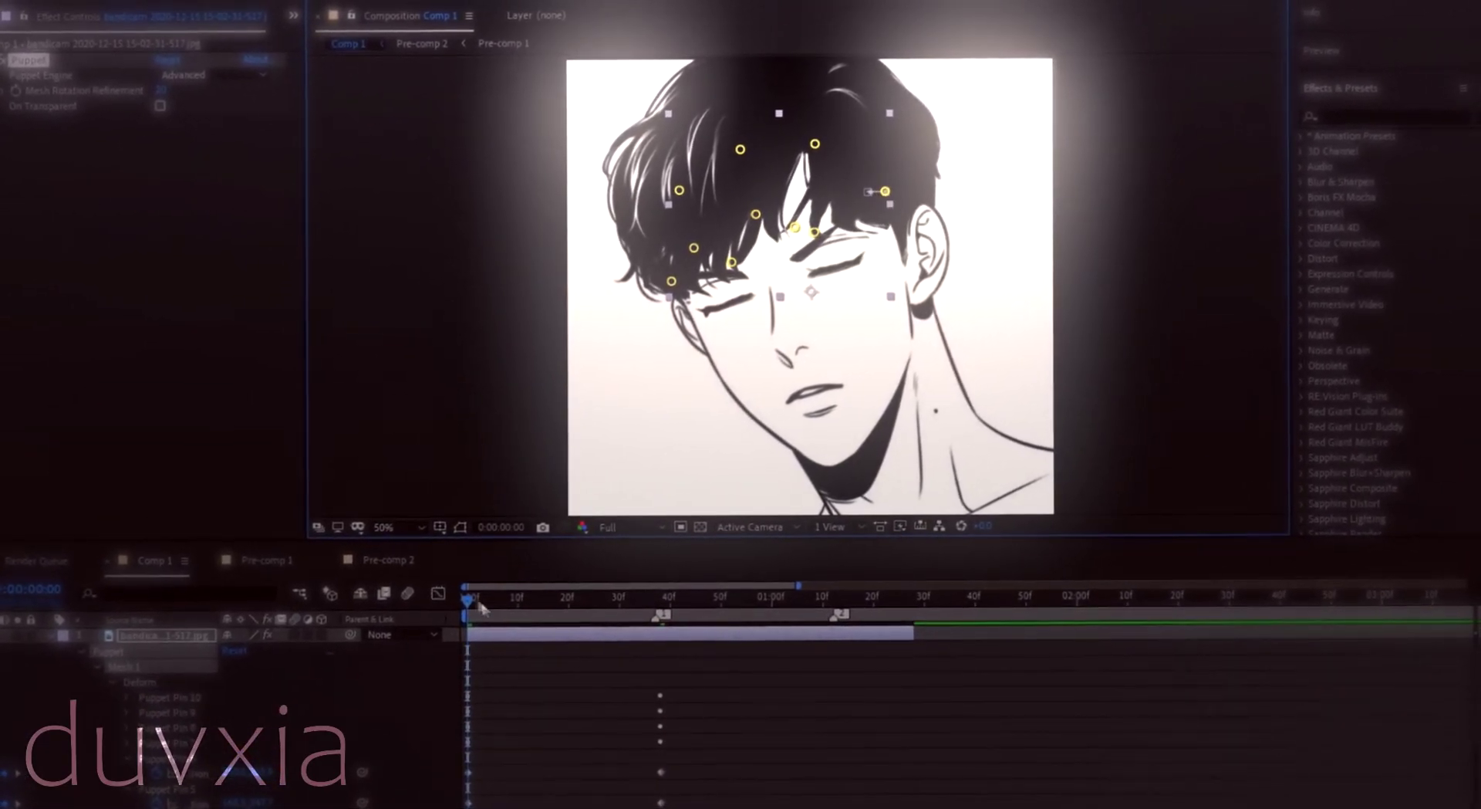
{"action": "key", "text": "space"}
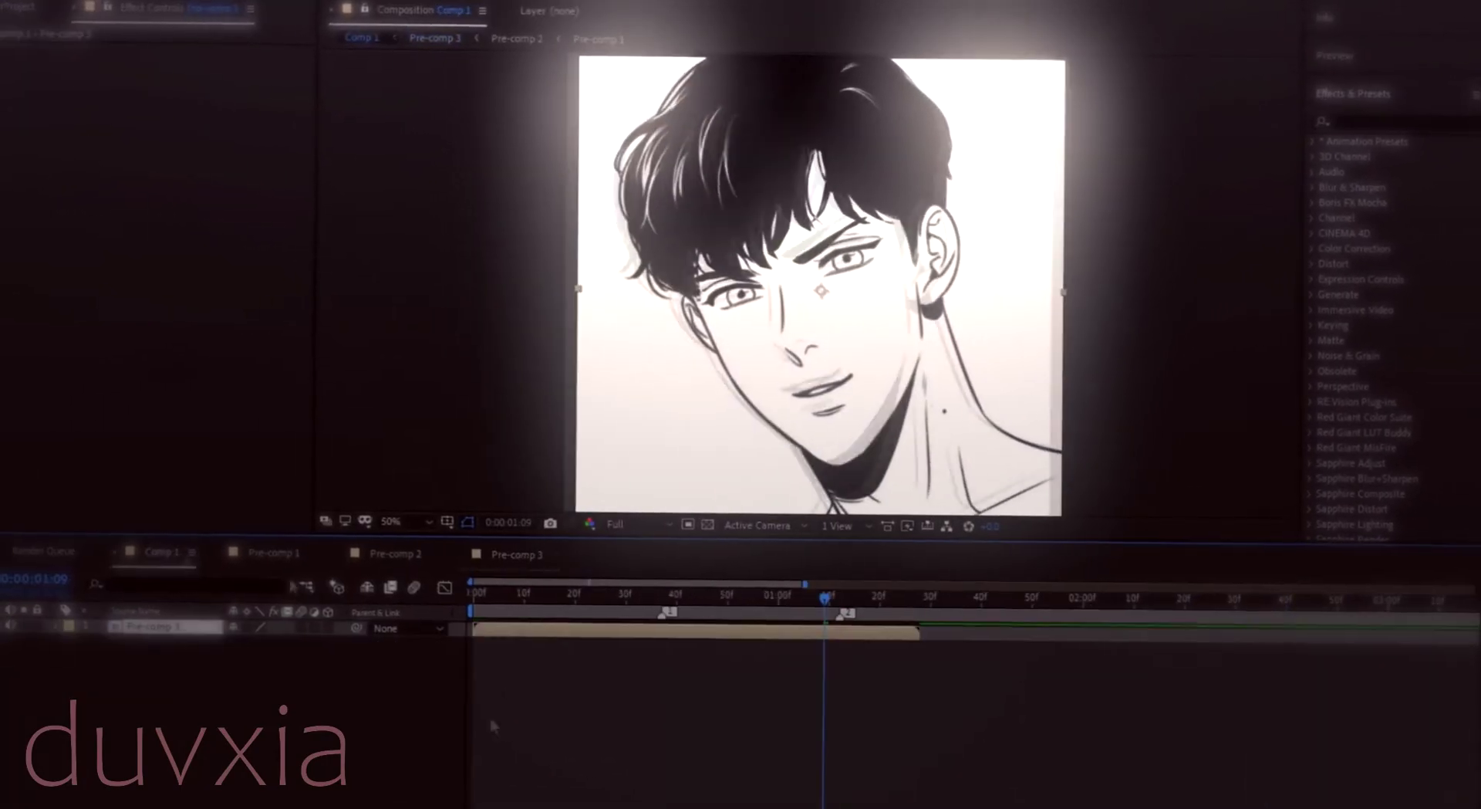
{"action": "right_click", "coordinate": [494, 725]}
Add a white solid layer and draw a thin curved line across the top of the frame.
{"action": "mouse_move", "coordinate": [231, 15]}
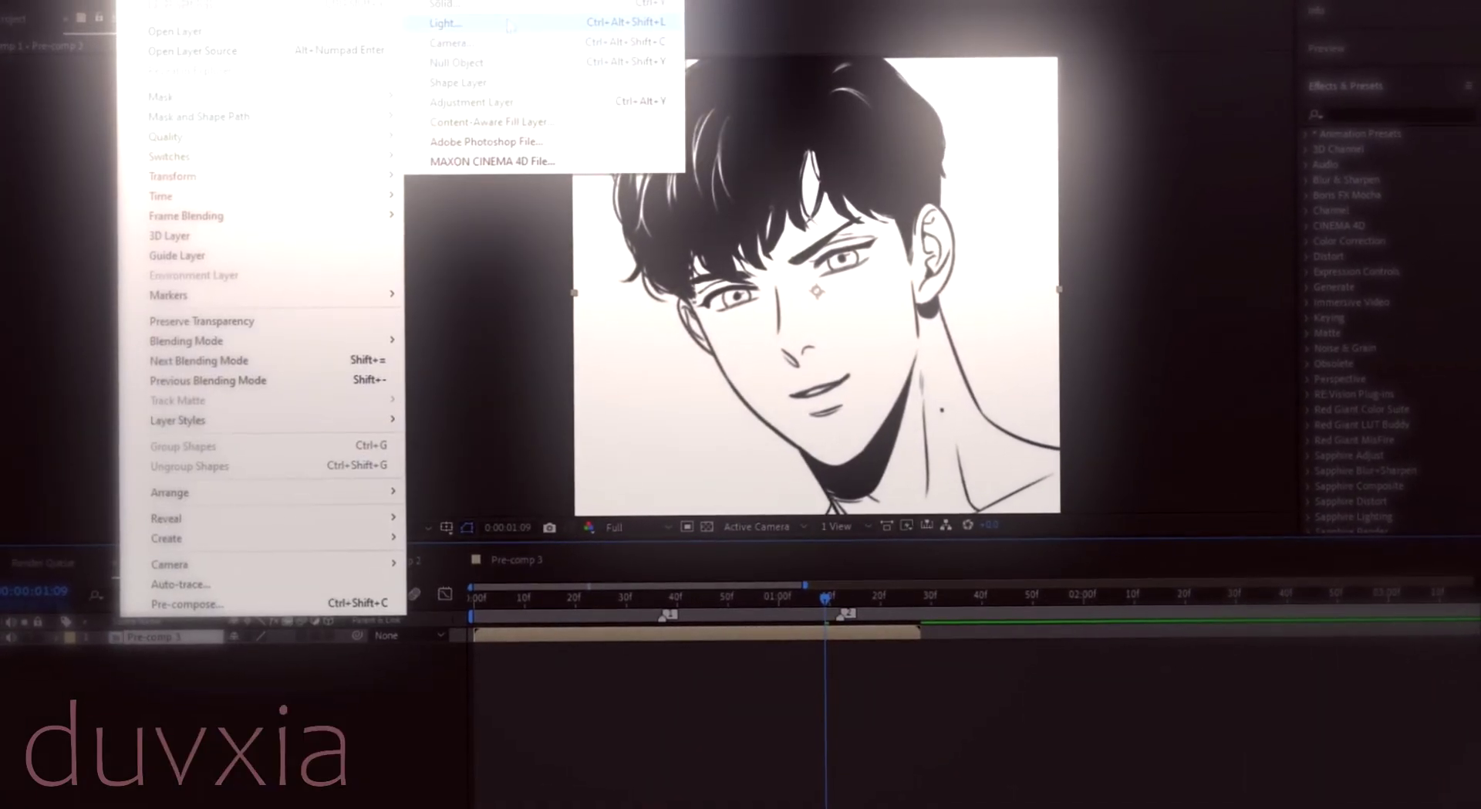
{"action": "left_click", "coordinate": [463, 33]}
{"action": "left_click", "coordinate": [429, 561]}
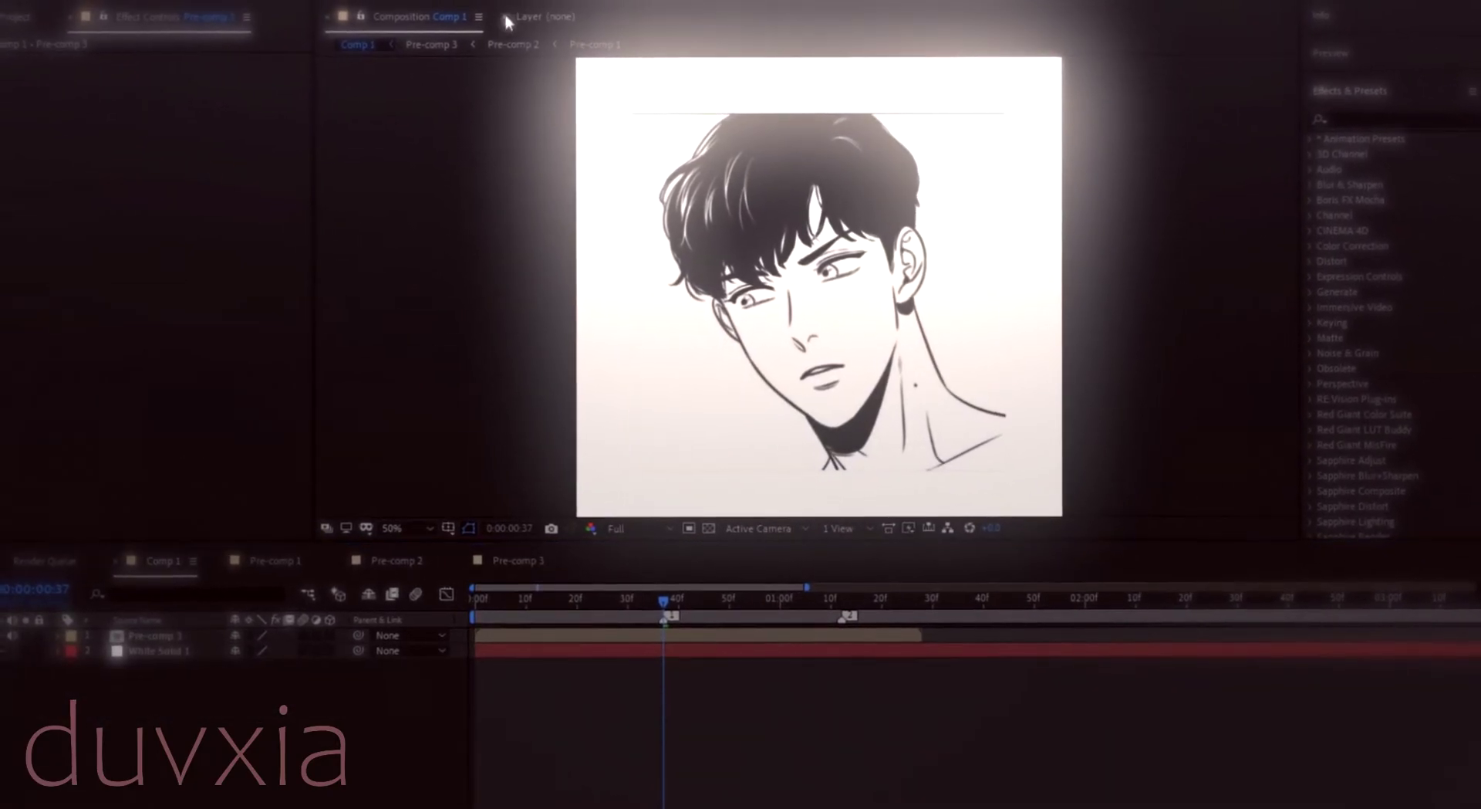
{"action": "left_click", "coordinate": [737, 103]}
{"action": "left_click_drag", "start_coordinate": [853, 93], "coordinate": [874, 113]}
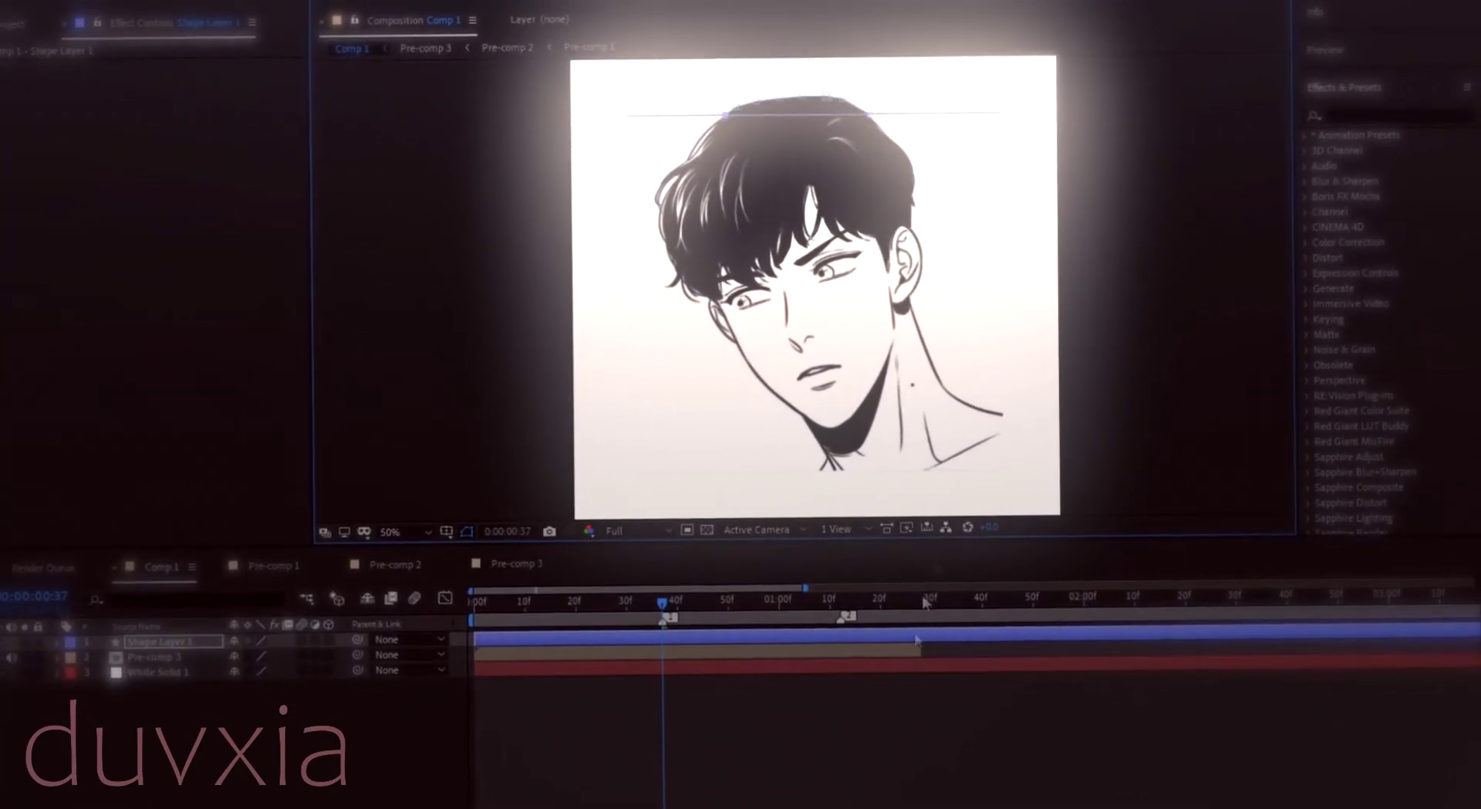
Nest Pre-comp 3 and the line into Pre-comp 4, and set preview resolution to Third.
{"action": "left_click", "coordinate": [701, 657]}
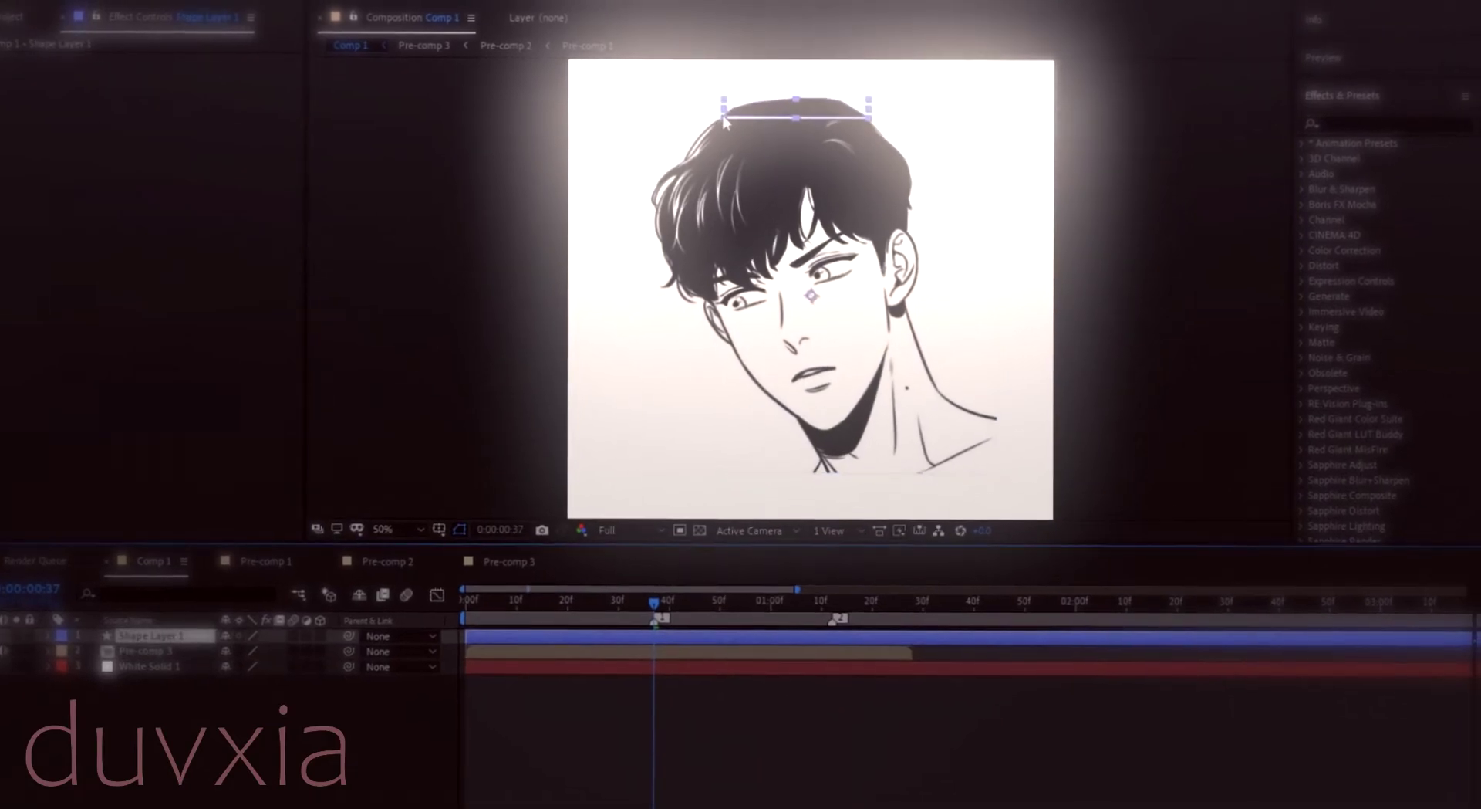
{"action": "key", "text": "o"}
{"action": "key", "text": "ctrl+shift+d"}
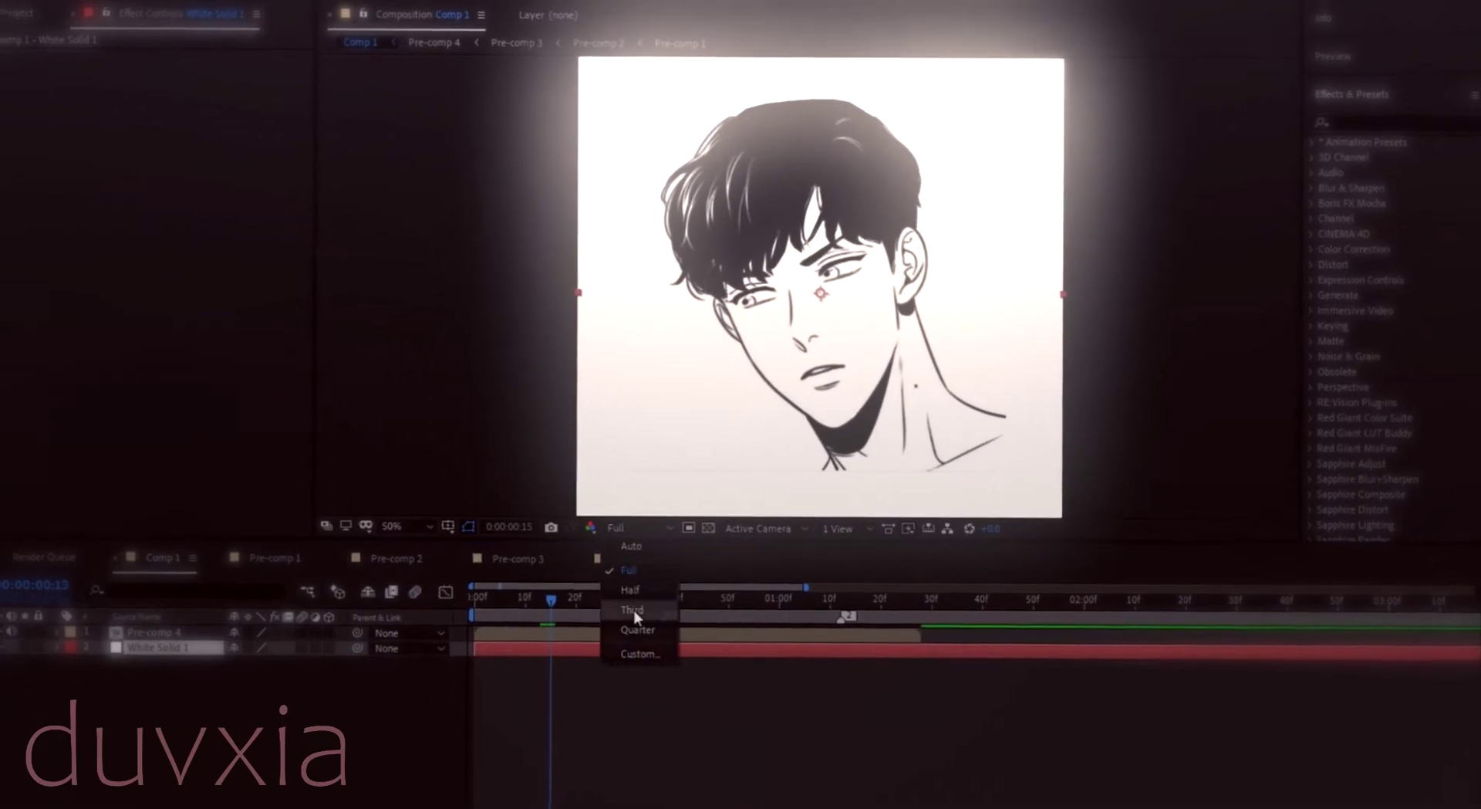
{"action": "left_click", "coordinate": [633, 610]}
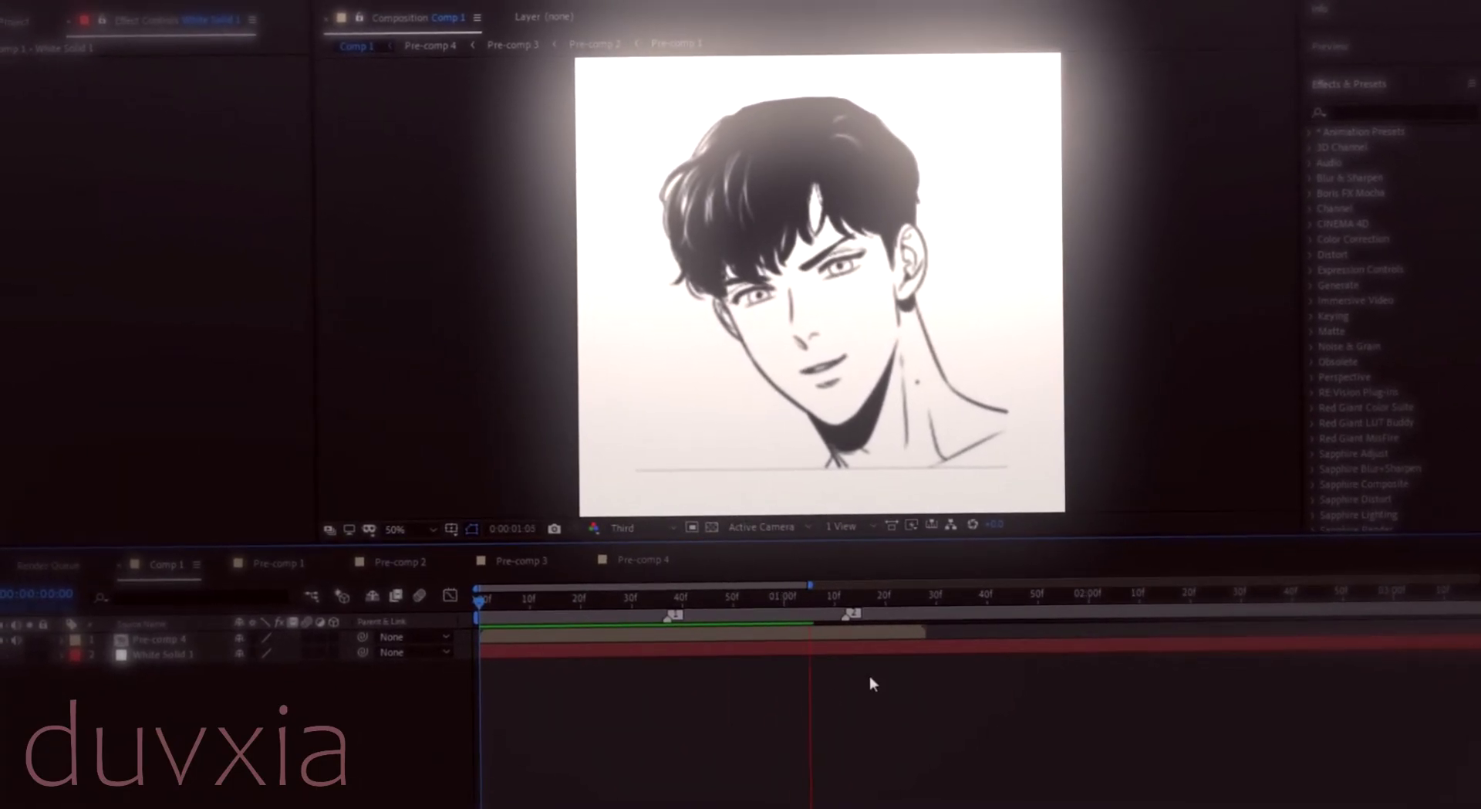
Scale Pre-comp 4 up to about 120% over the white solid.
{"action": "left_click", "coordinate": [657, 595]}
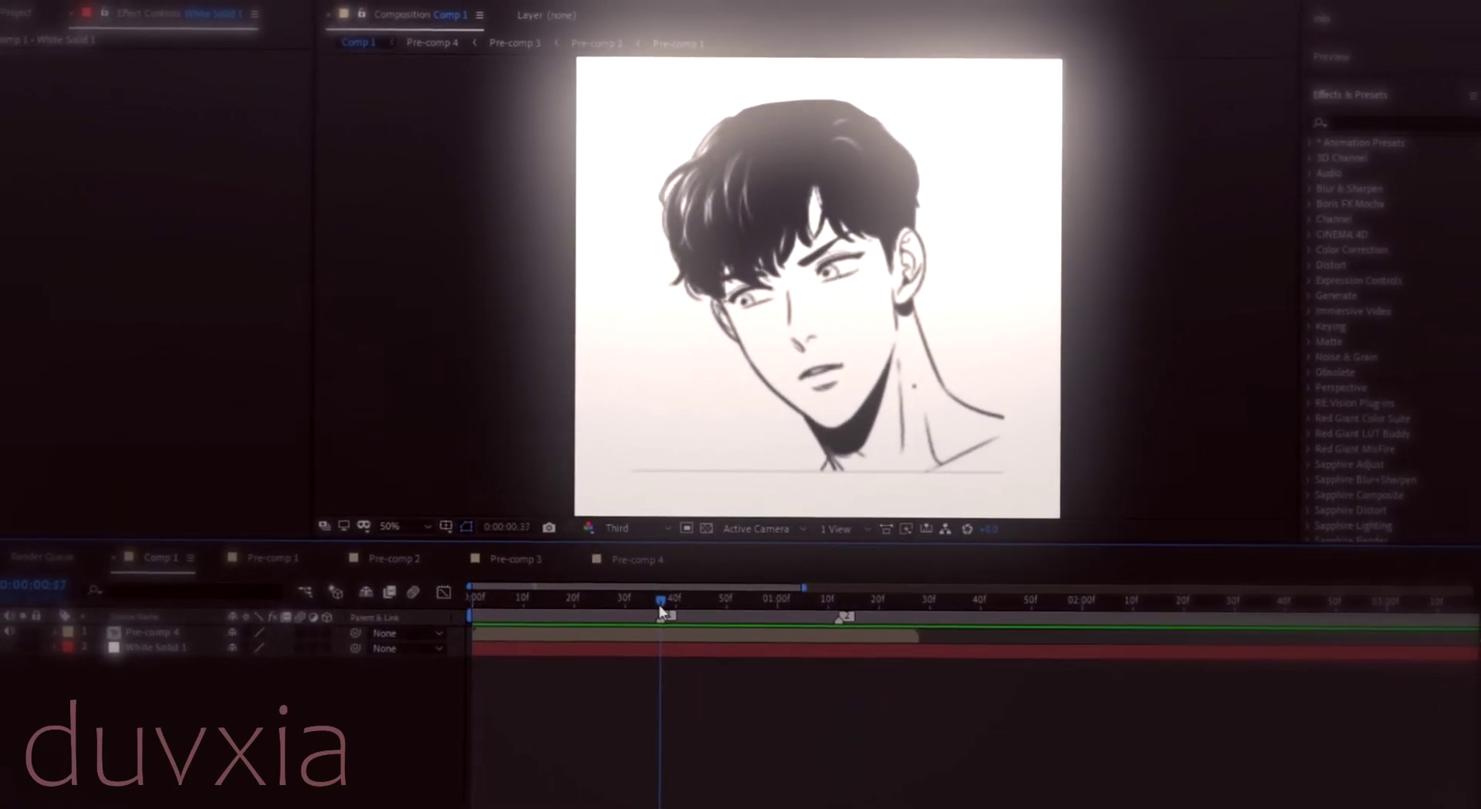
{"action": "left_click", "coordinate": [150, 633]}
{"action": "key", "text": "s"}
{"action": "left_click_drag", "start_coordinate": [253, 645], "coordinate": [278, 648]}
{"action": "key", "text": "comma"}
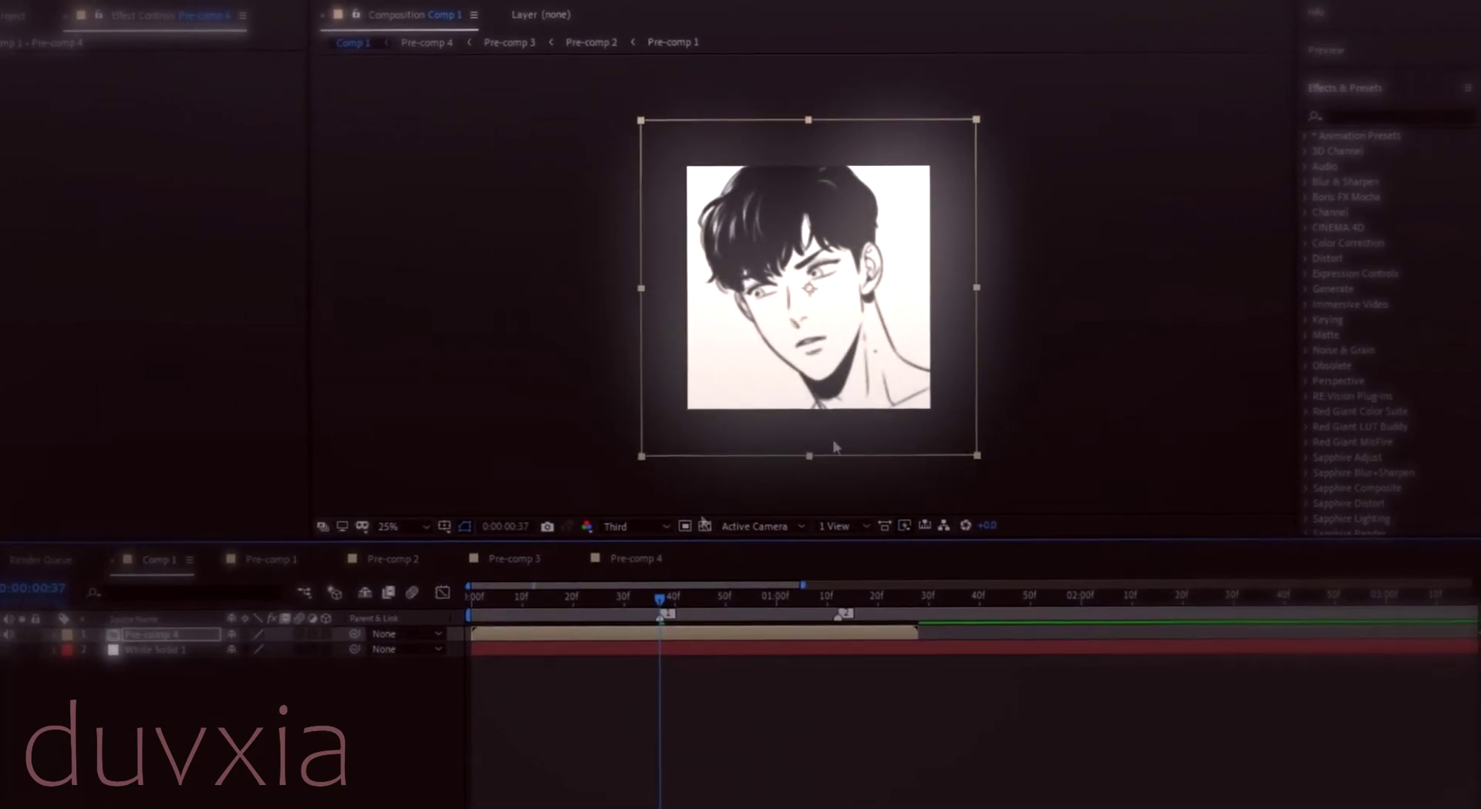
{"action": "key", "text": "s"}
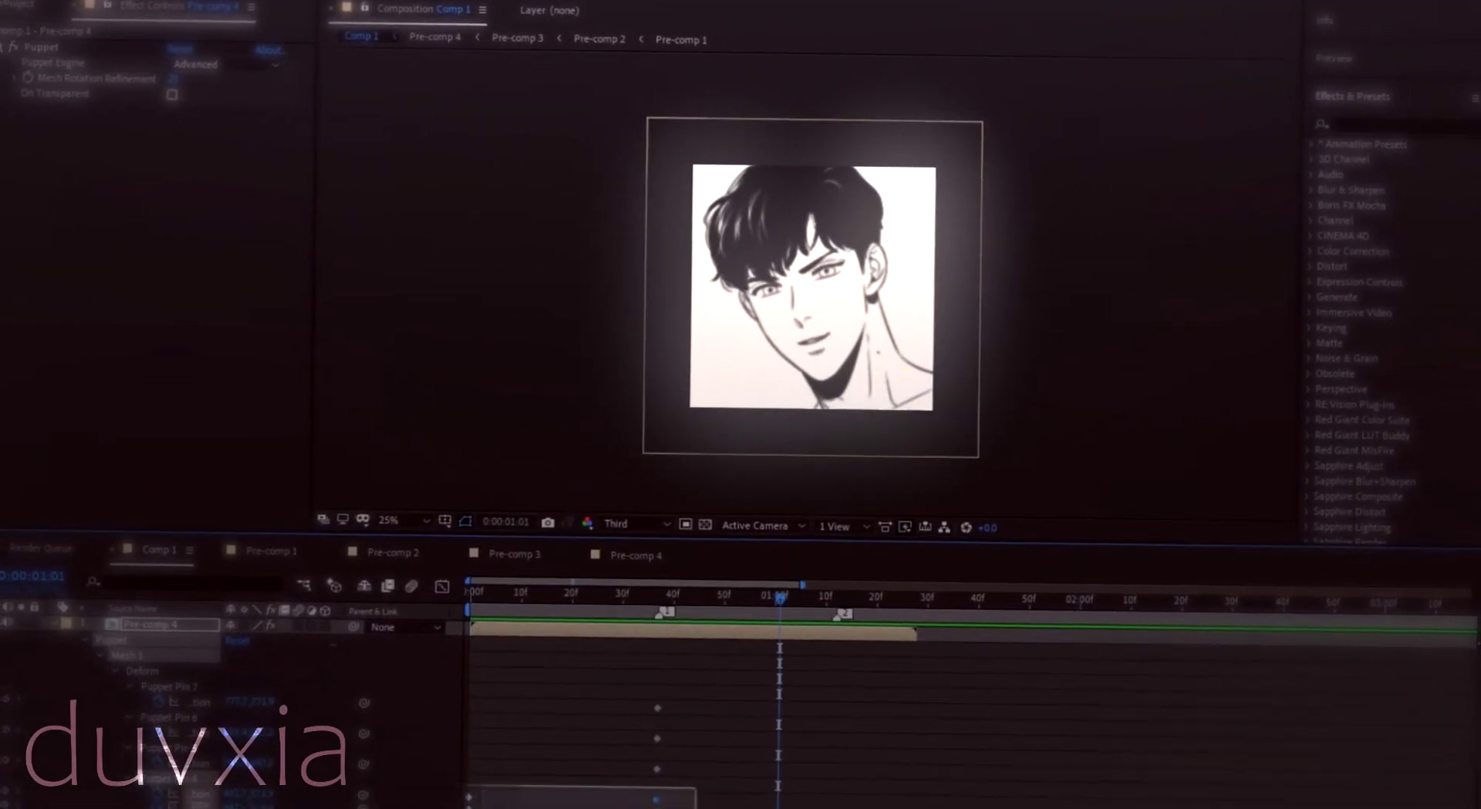
Search for 's_glow' and apply Sapphire S_Glow to Pre-comp 4.
{"action": "left_click", "coordinate": [446, 593]}
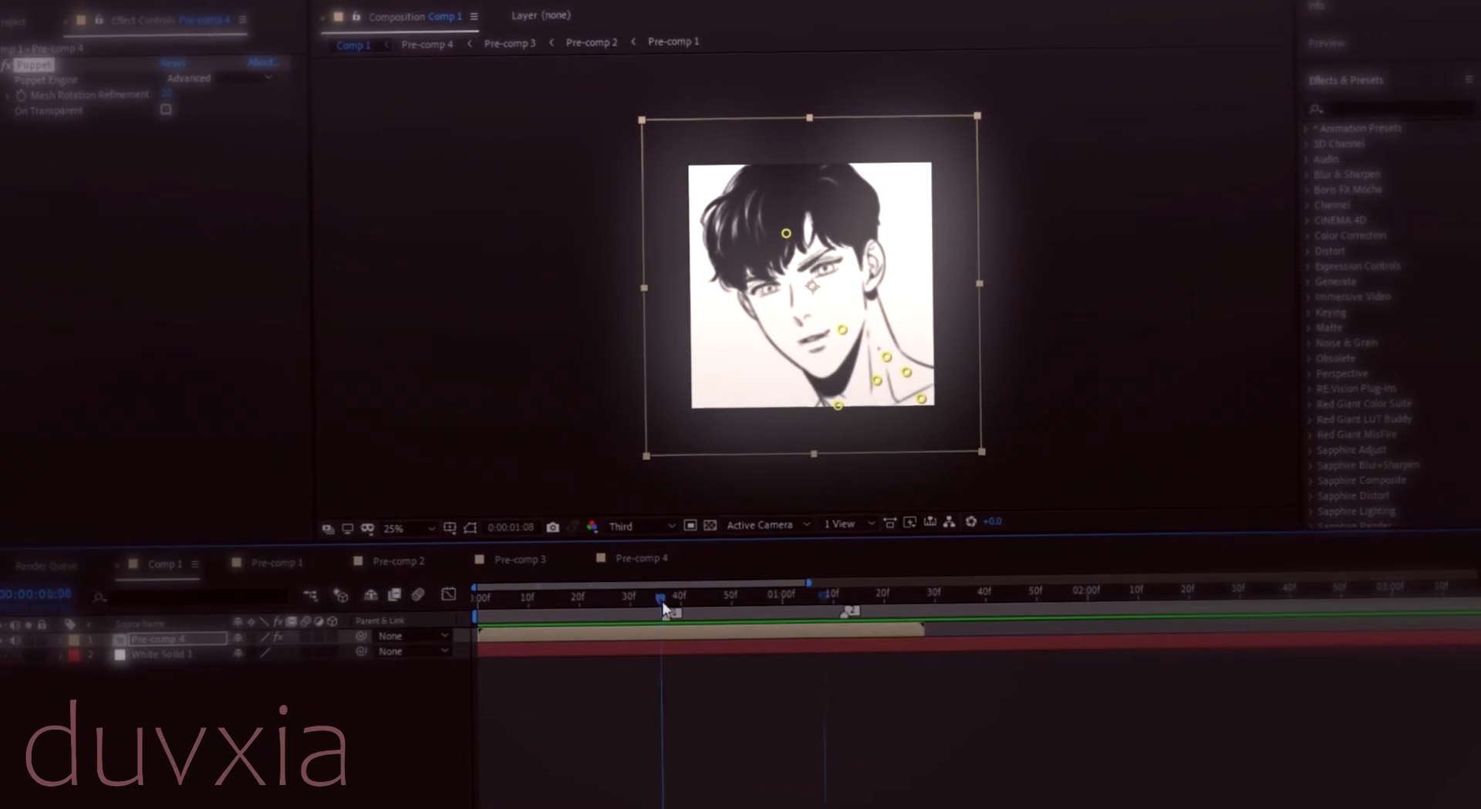
{"action": "type", "text": "s_glow"}
{"action": "left_click_drag", "start_coordinate": [806, 631], "coordinate": [803, 631]}
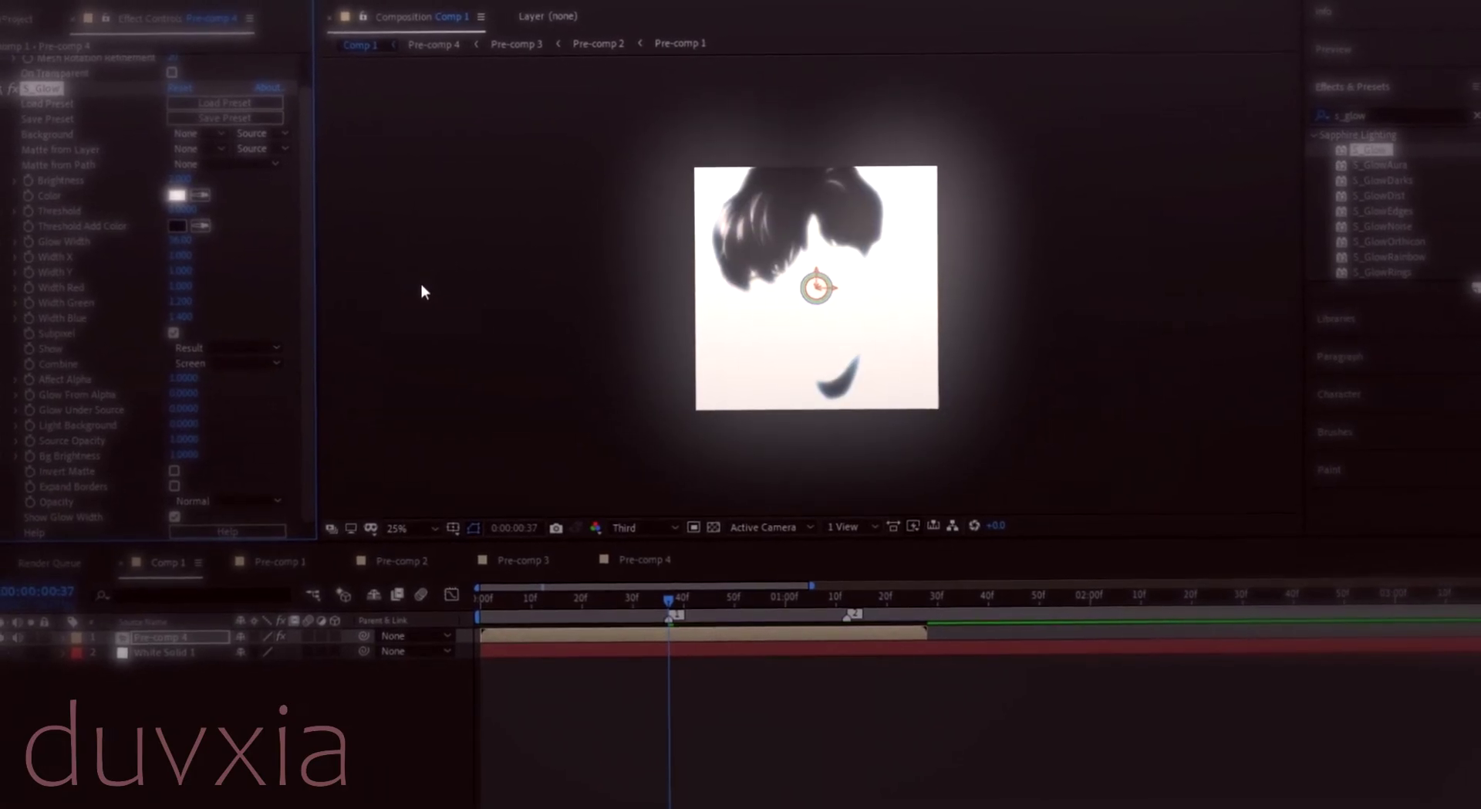
Delete S_Glow from Pre-comp 4 and apply Sapphire S_EdgeRays to the face instead.
{"action": "key", "text": "Delete"}
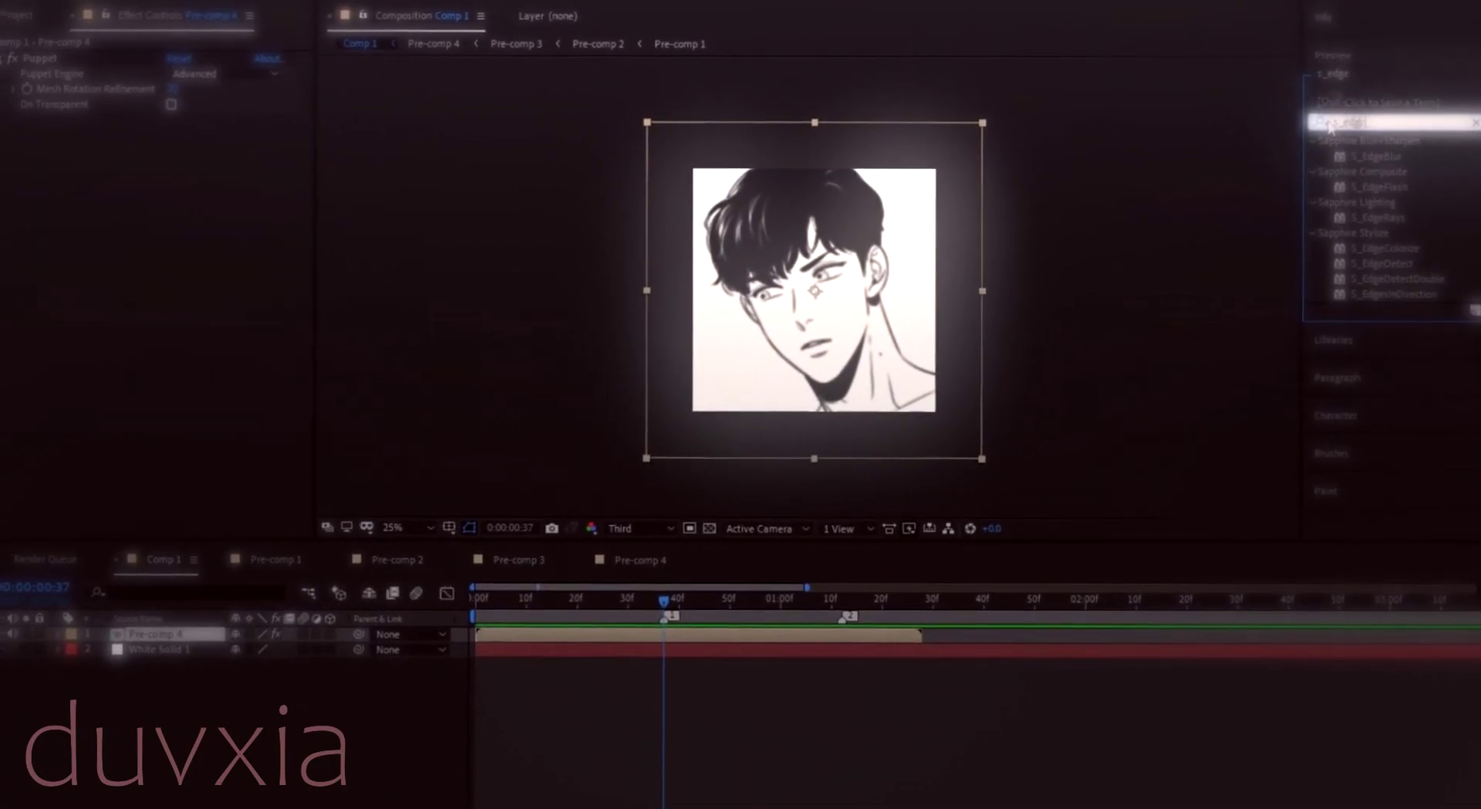
{"action": "left_click_drag", "start_coordinate": [1377, 216], "coordinate": [906, 492]}
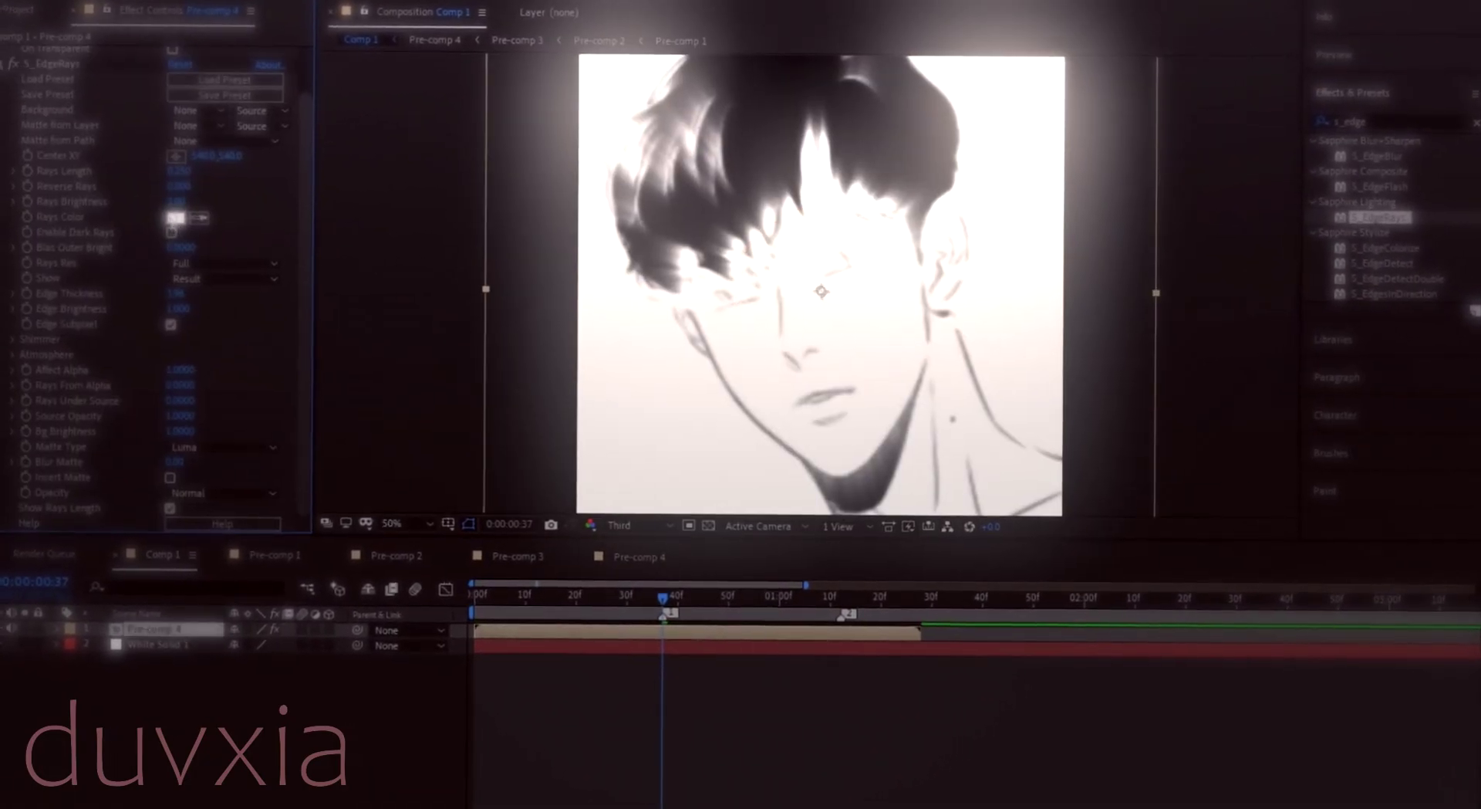